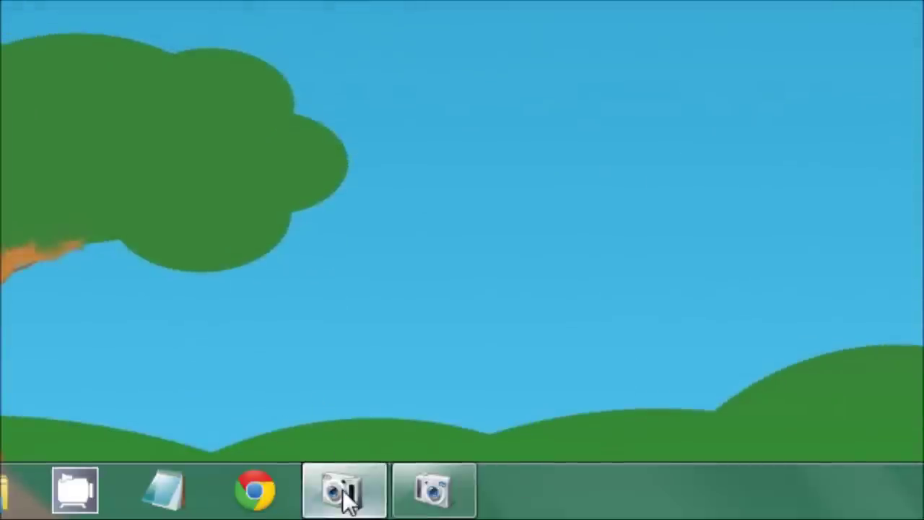
Restore the Canon PowerShot SX210 IS Device Stage window from its taskbar thumbnail.
mouse_move(344, 497)
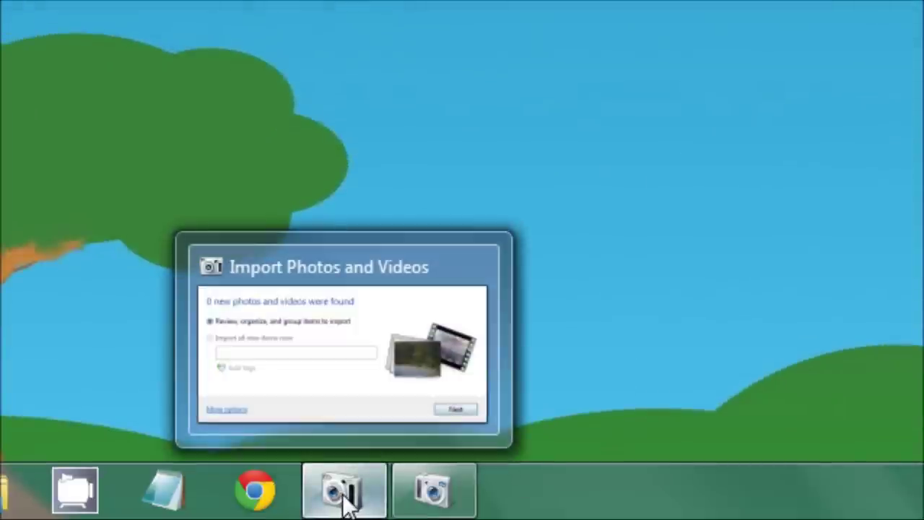
mouse_move(436, 503)
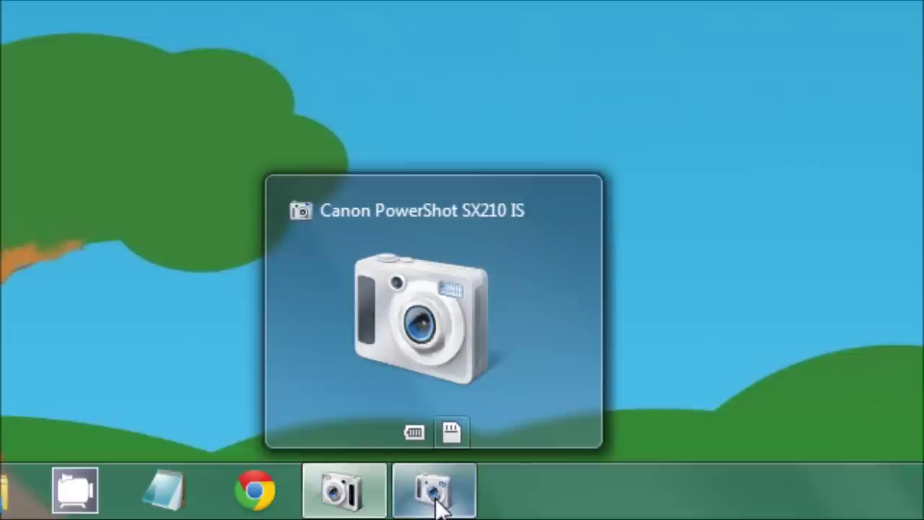
left_click(436, 505)
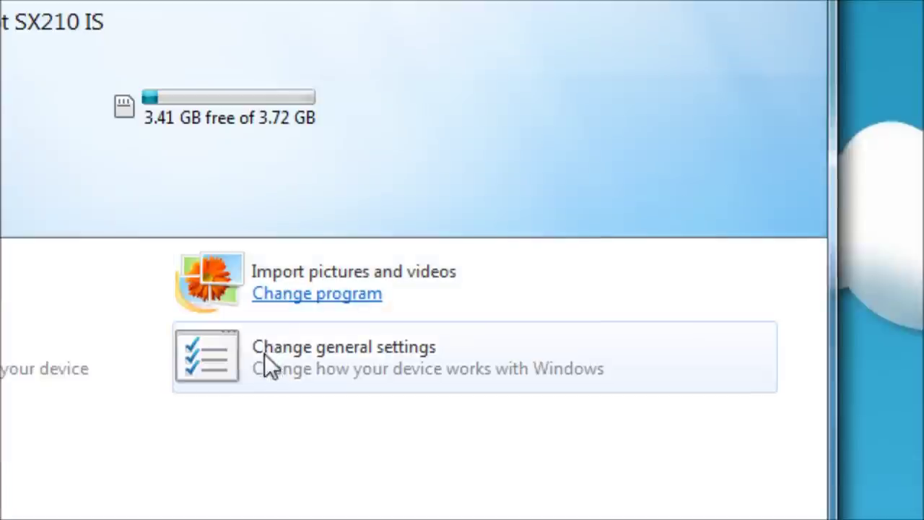
Set the camera to import pictures and videos with Windows Live Photo Gallery on connect, then close its window.
left_click(360, 355)
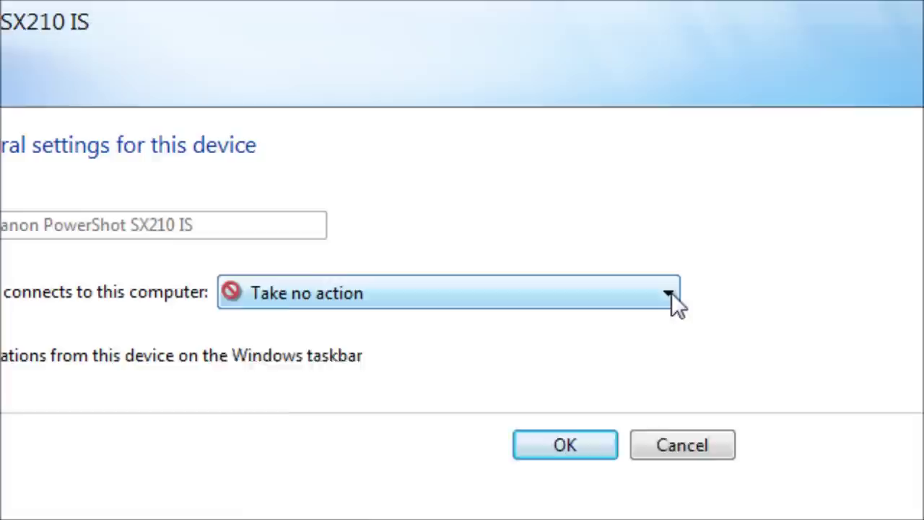
left_click(671, 295)
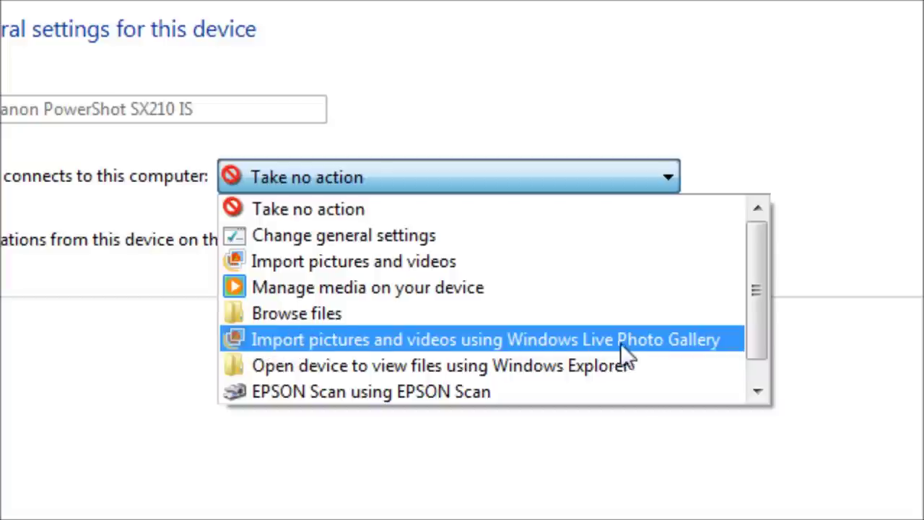
left_click(692, 342)
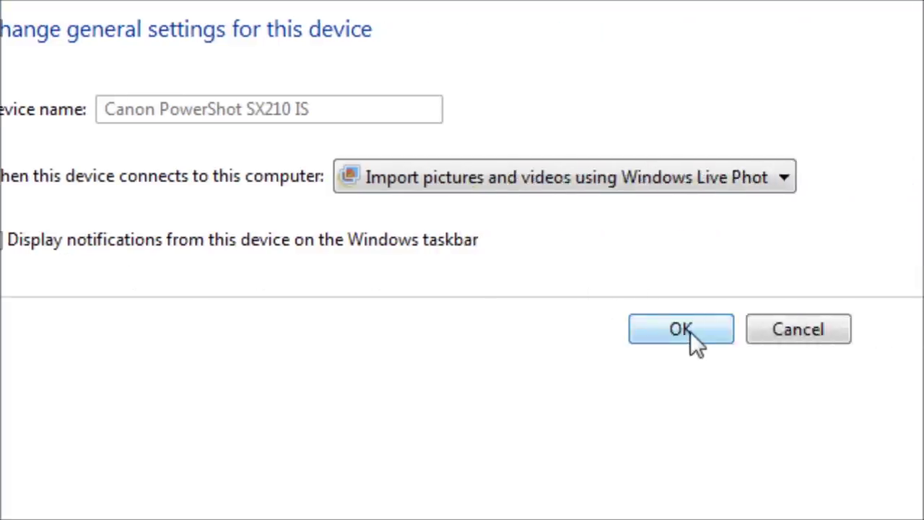
left_click(690, 331)
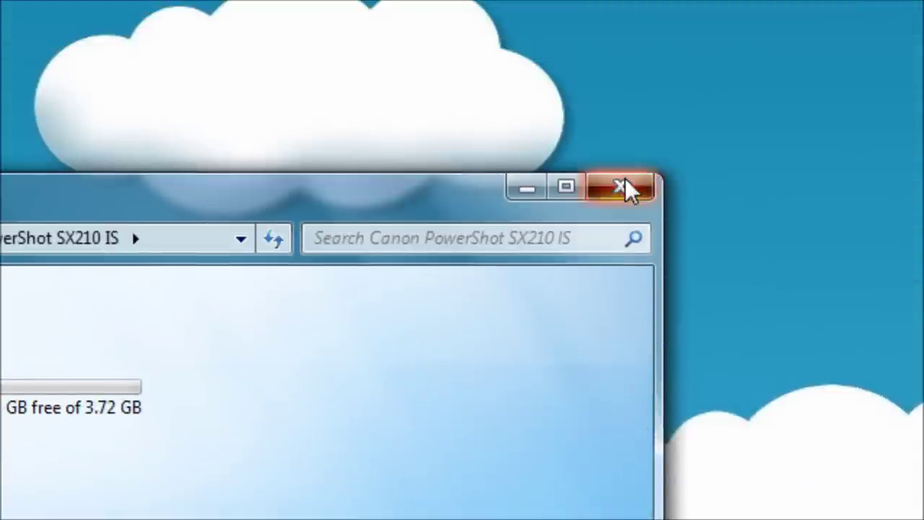
left_click(625, 181)
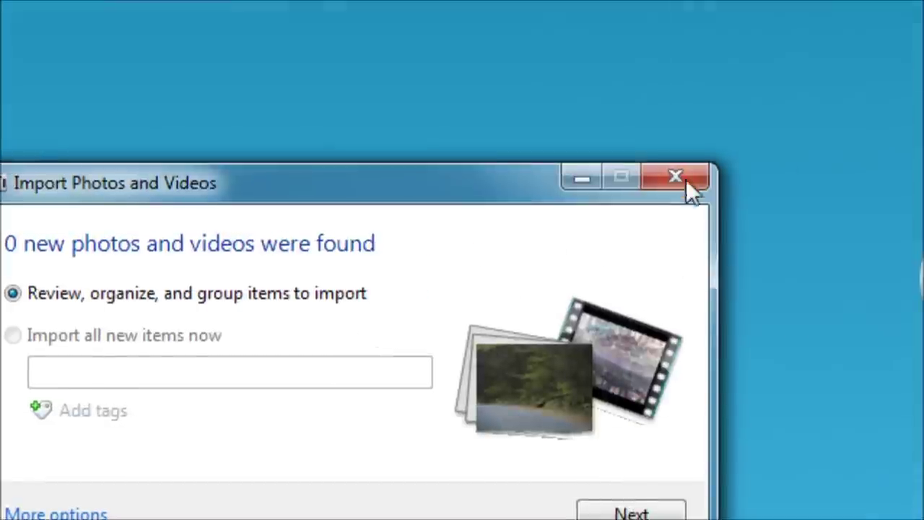
Cancel the old import dialog and bring the Import Photos and Videos window to the front.
left_click(682, 180)
left_click(368, 321)
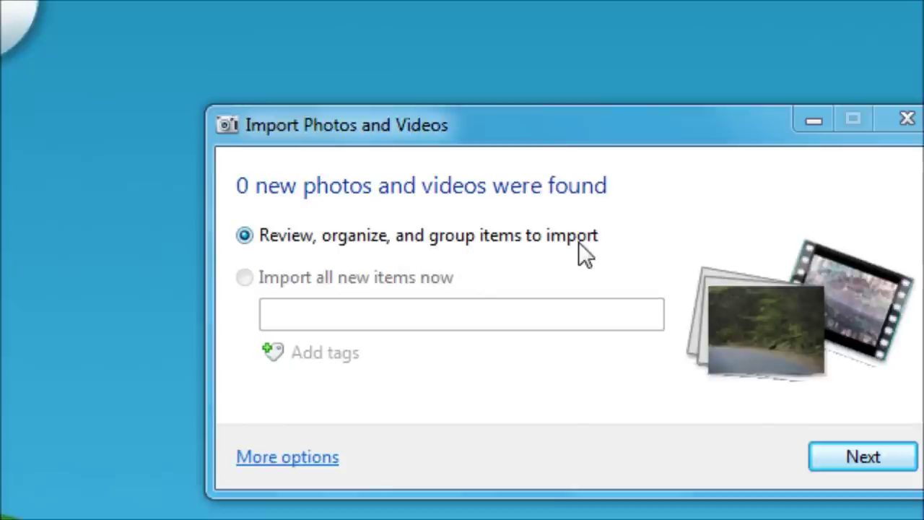
left_click(244, 281)
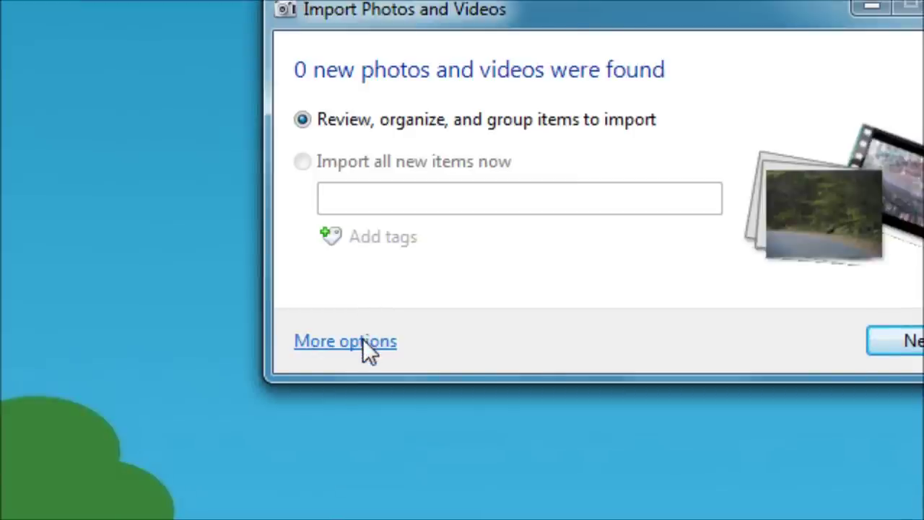
Open the import options, move the dialog up and right, and start choosing a destination folder.
left_click(362, 338)
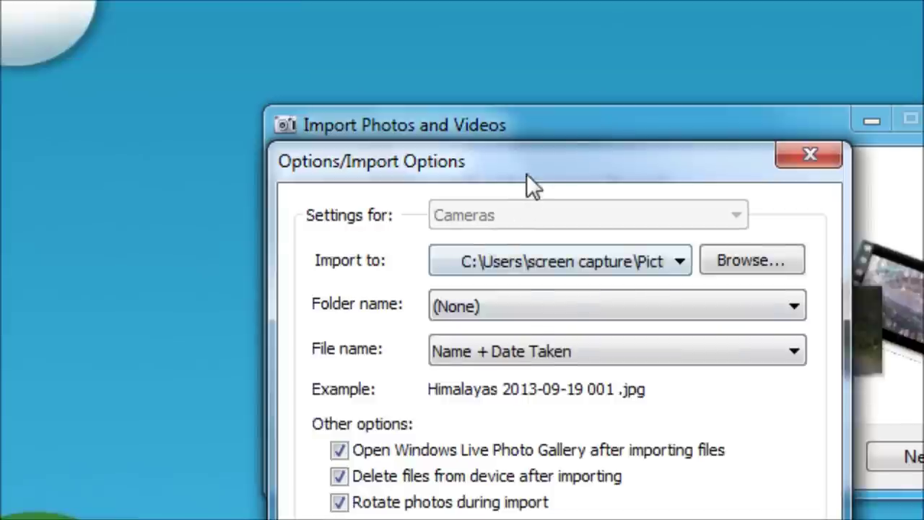
left_click_drag(526, 173, 564, 131)
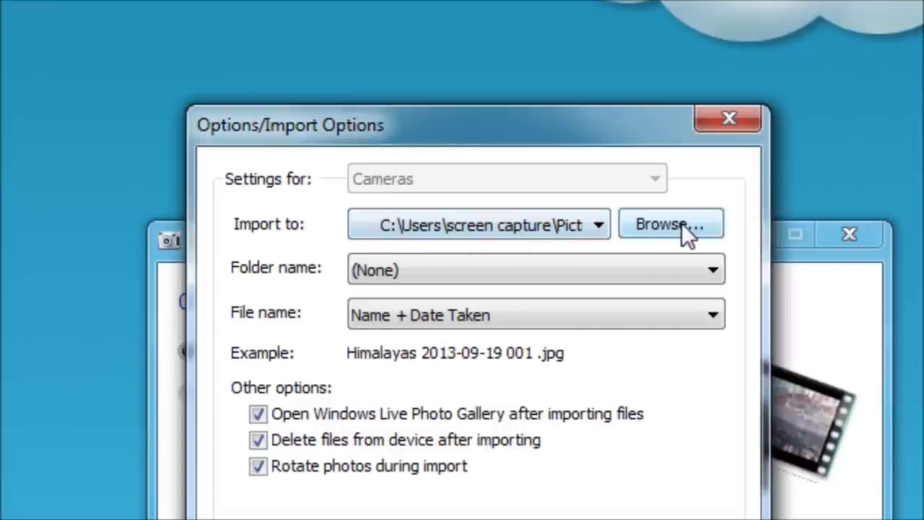
left_click(737, 224)
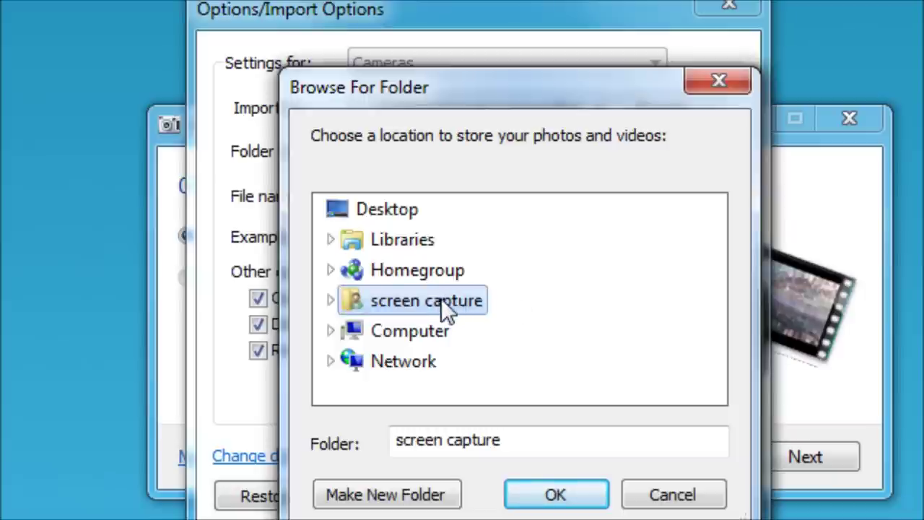
Navigate the folder tree through Libraries > Pictures to select My Pictures as the import destination.
left_click(331, 299)
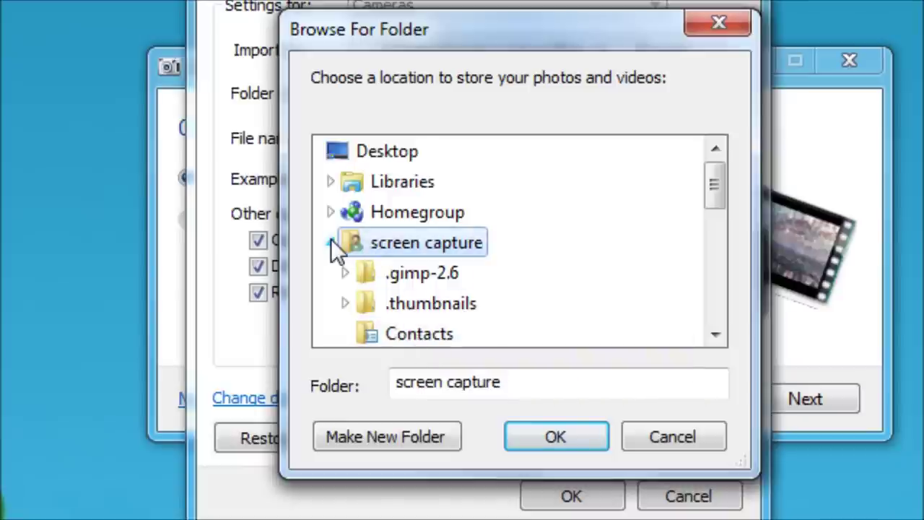
left_click(330, 242)
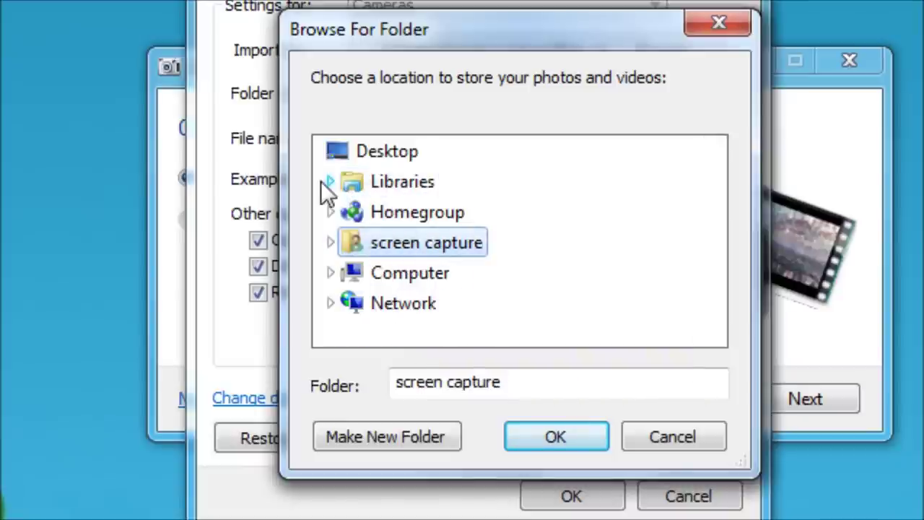
left_click(369, 185)
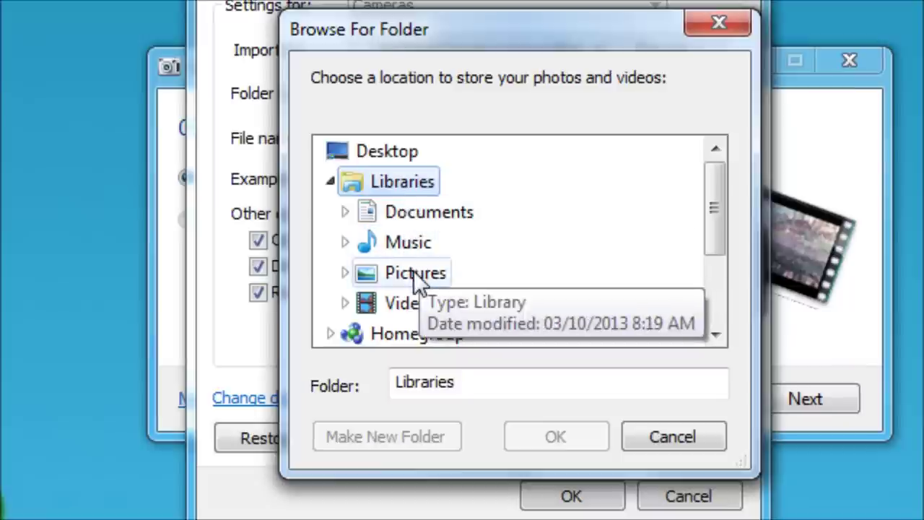
double_click(372, 282)
scroll(487, 246, "down", 1)
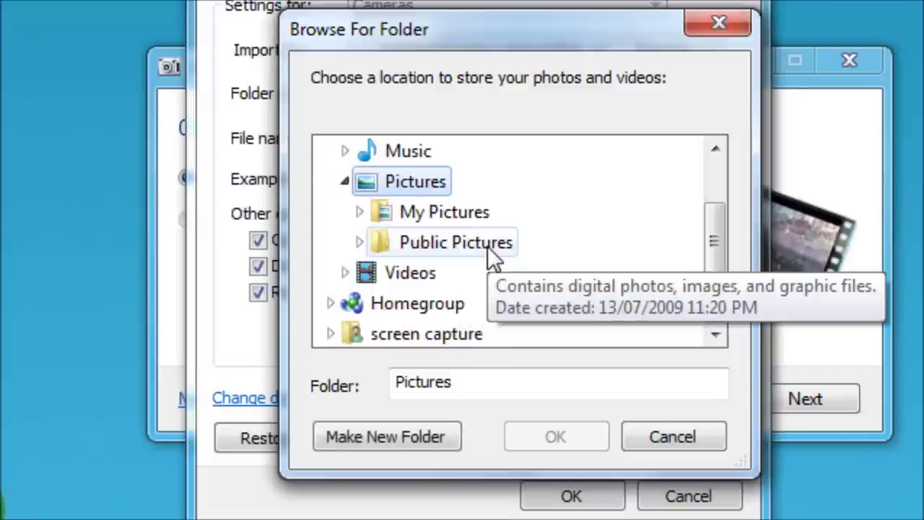
double_click(388, 210)
scroll(388, 210, "up", 1)
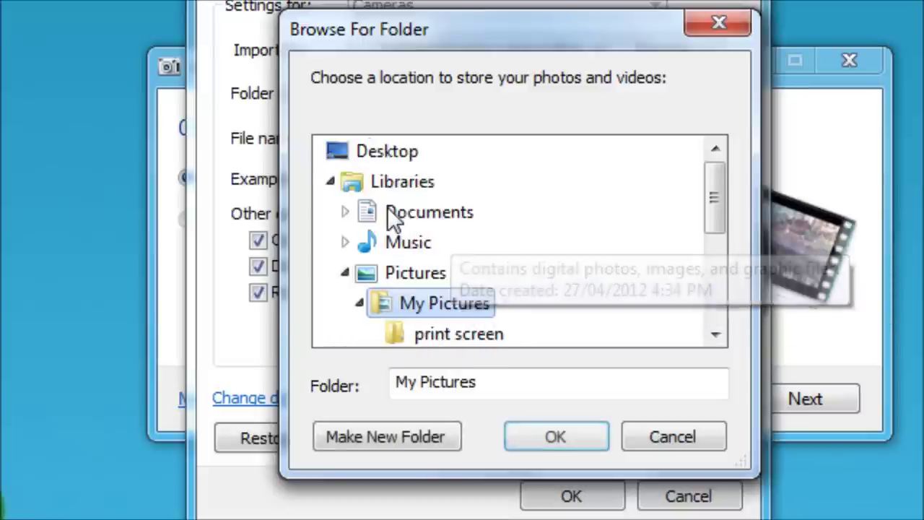
scroll(483, 227, "down", 1)
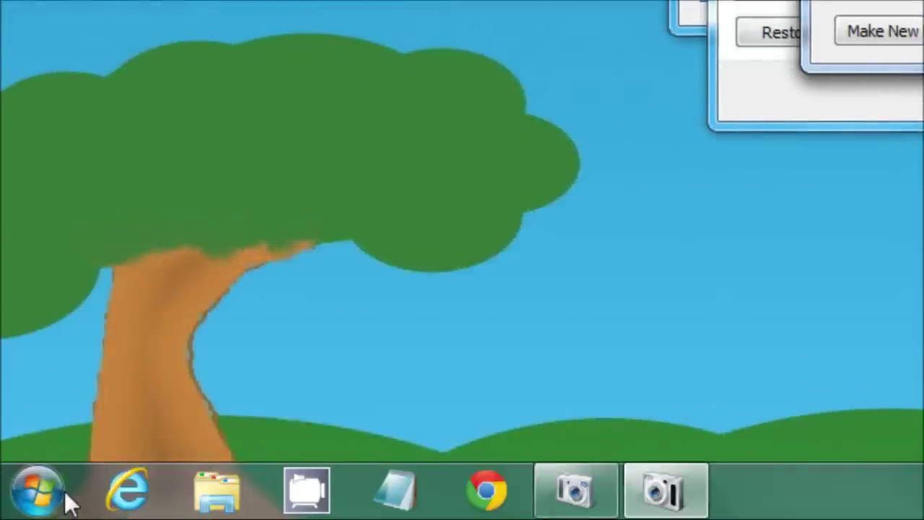
left_click(34, 498)
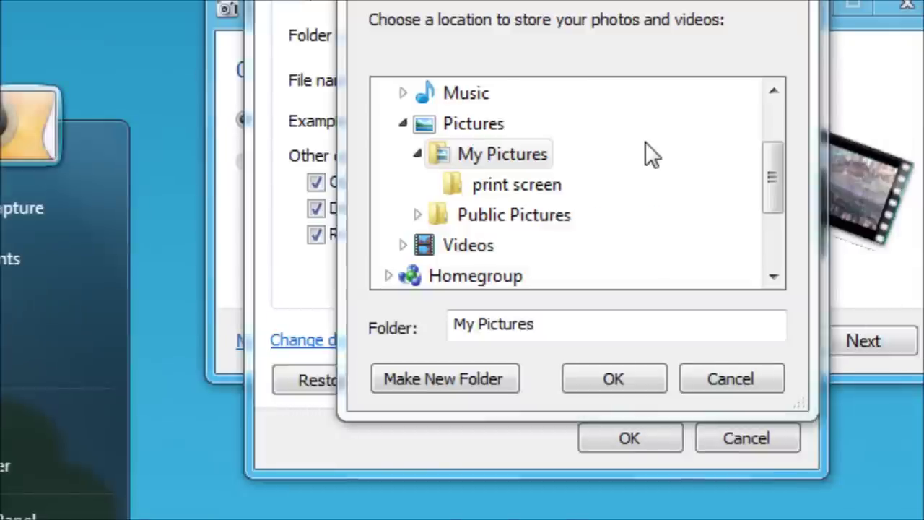
left_click(646, 142)
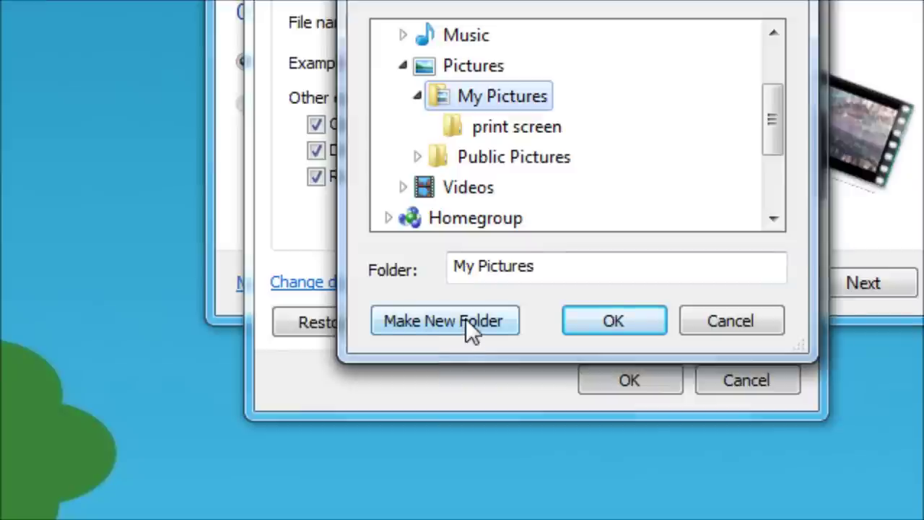
Create an 'Oct 2013' folder under My Pictures and confirm it as the import destination.
left_click(466, 384)
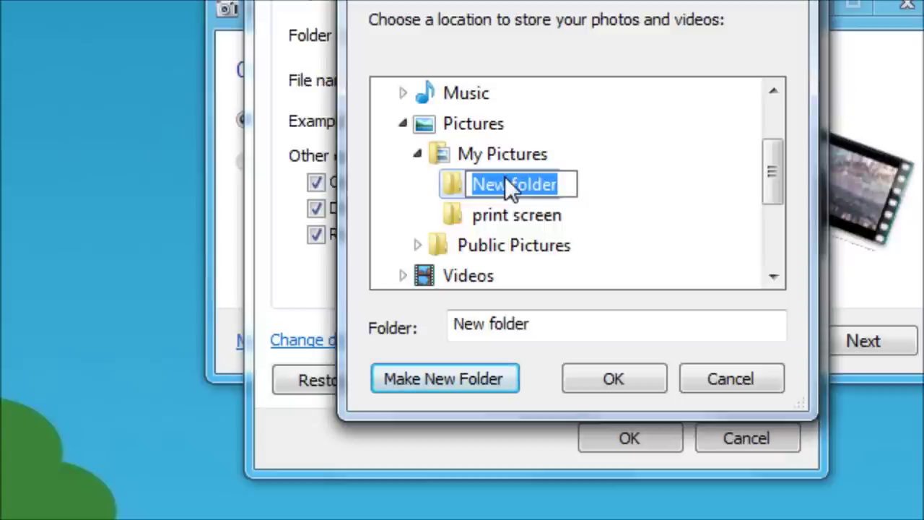
type("Oct")
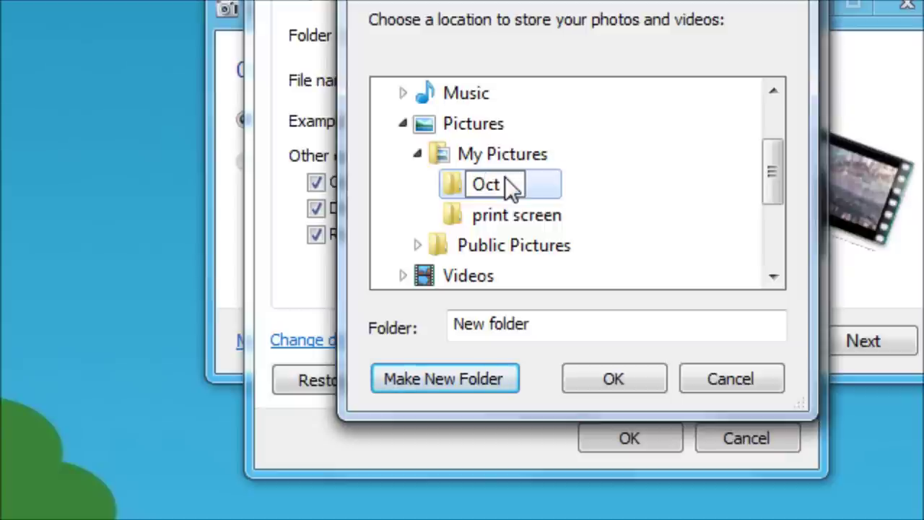
type(" 2013")
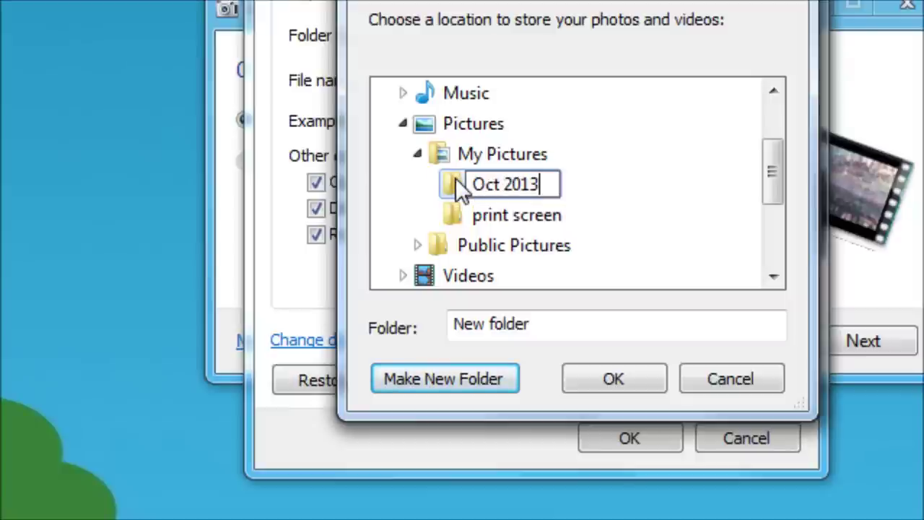
key("Return")
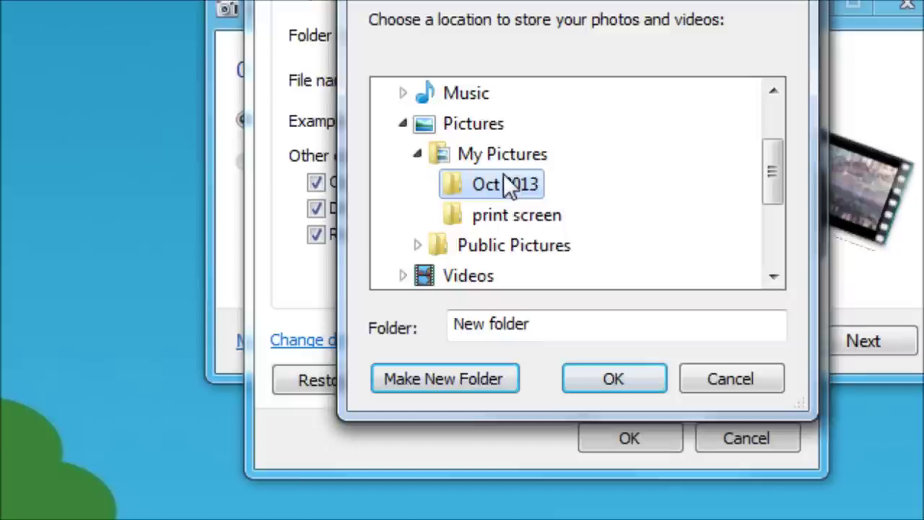
left_click(619, 380)
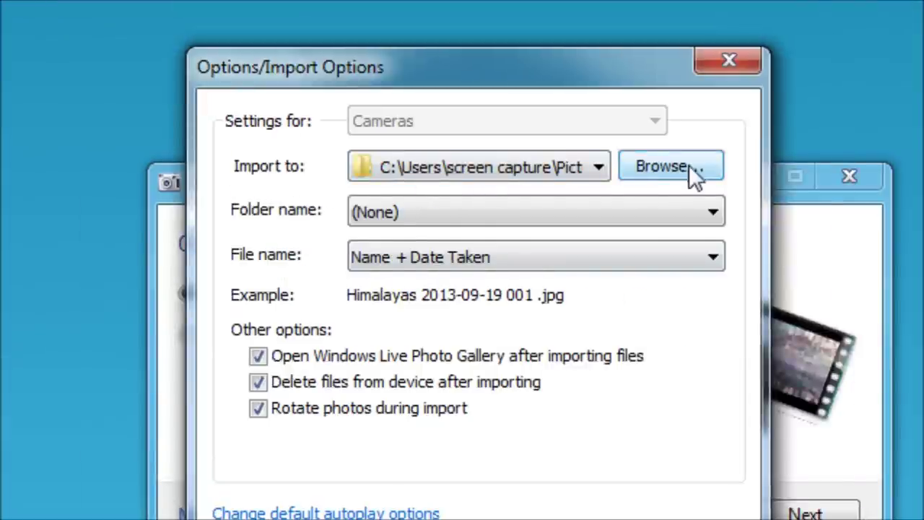
left_click(685, 166)
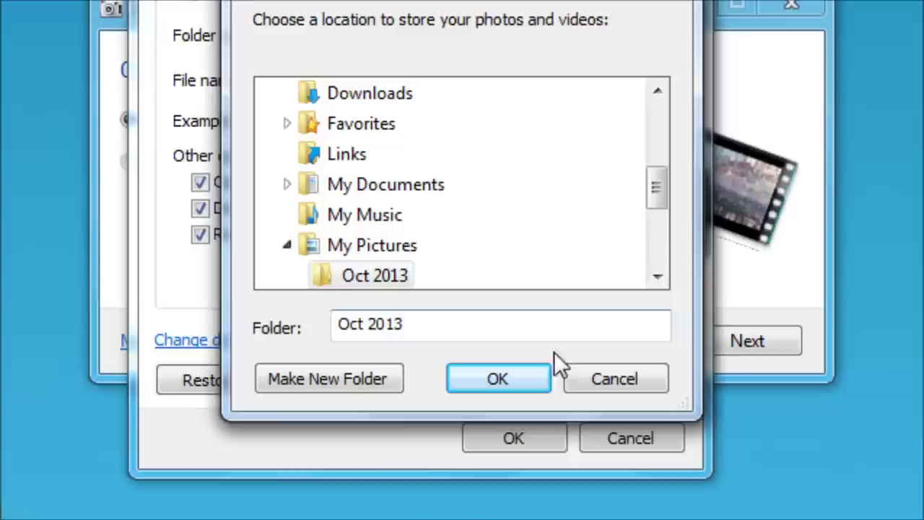
left_click(522, 436)
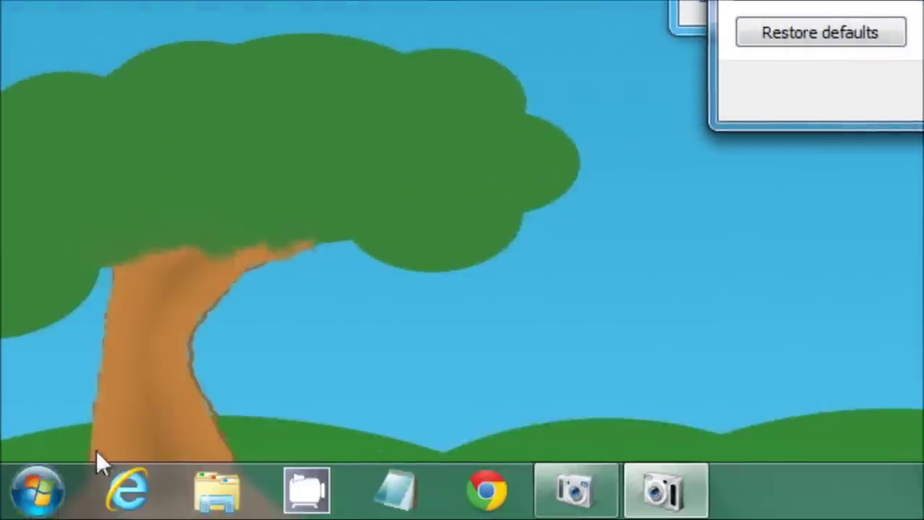
Open the Pictures library from the Start menu, then close that window.
left_click(40, 493)
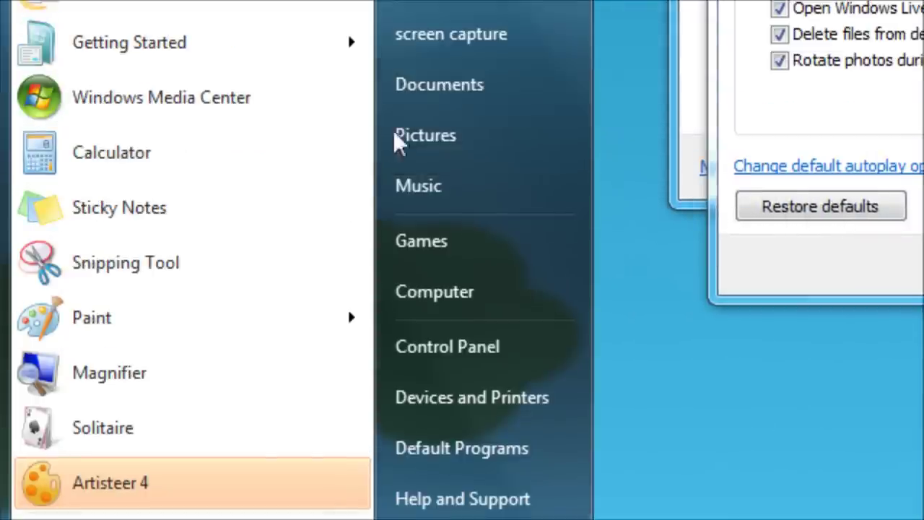
left_click(448, 75)
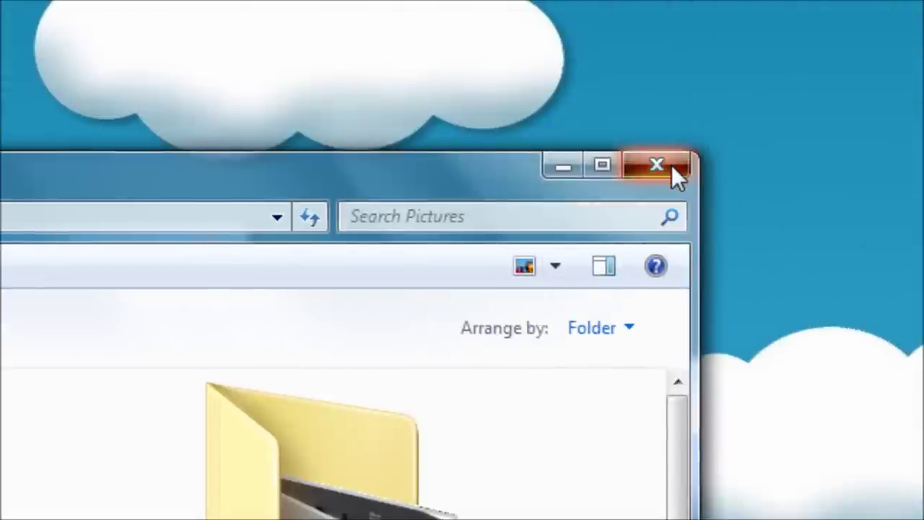
left_click(671, 164)
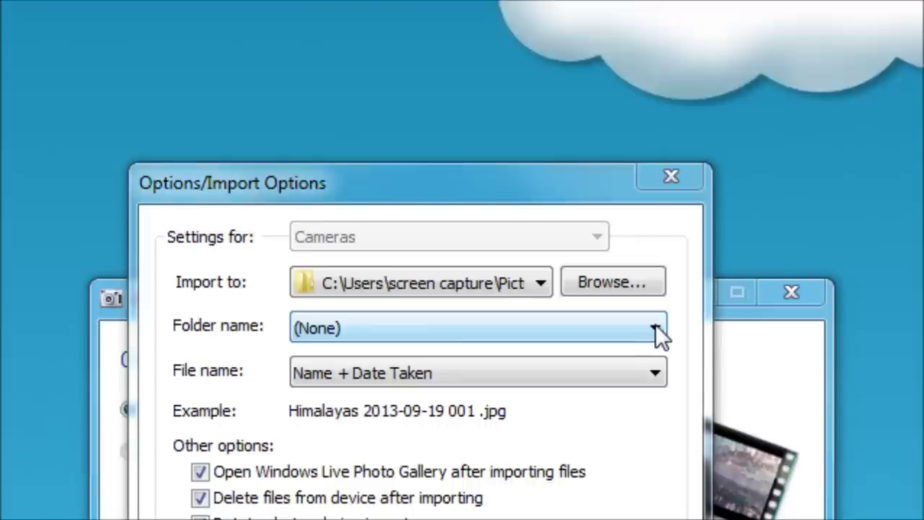
Set the import Folder name option to (None).
left_click(655, 327)
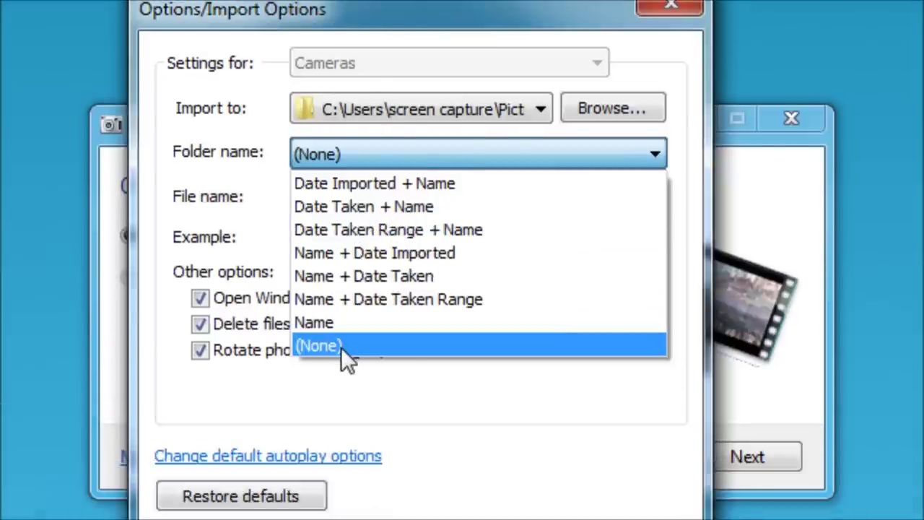
left_click(341, 462)
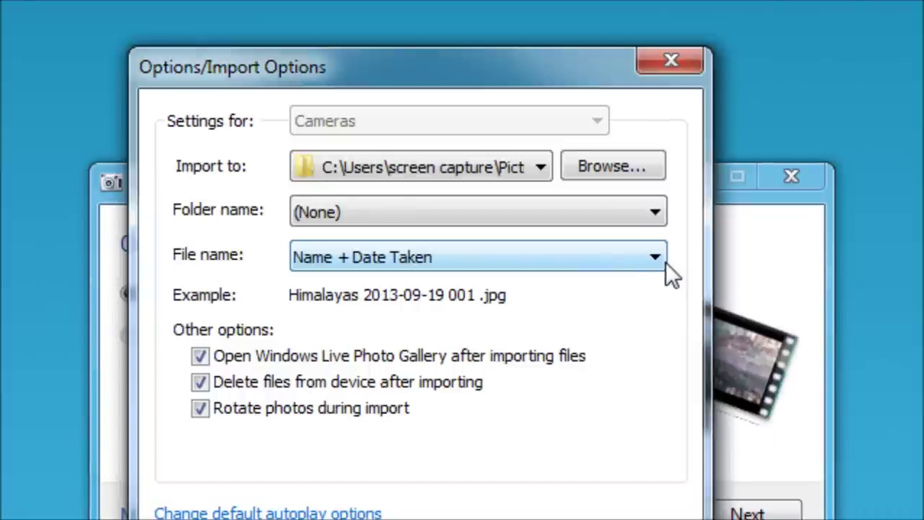
left_click(781, 262)
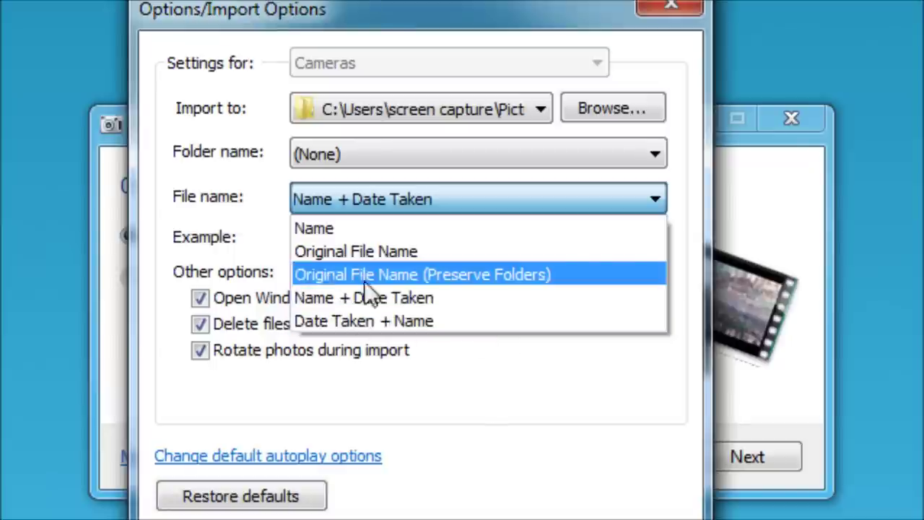
left_click(575, 361)
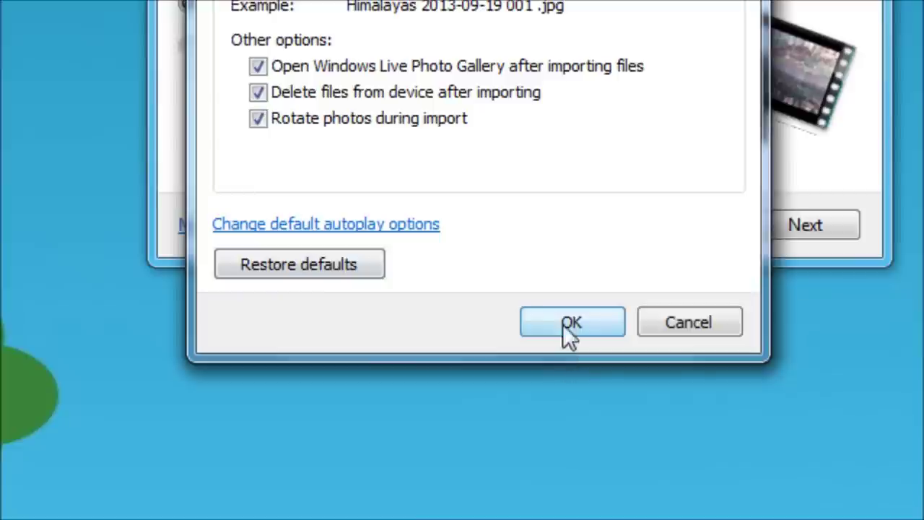
left_click(571, 382)
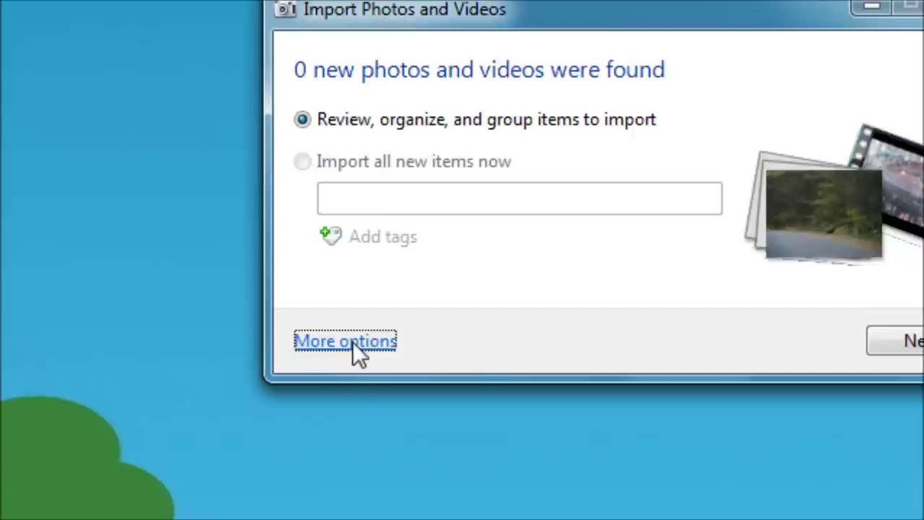
Confirm the import options and advance to the date-grouped review of the camera's photos.
left_click(352, 342)
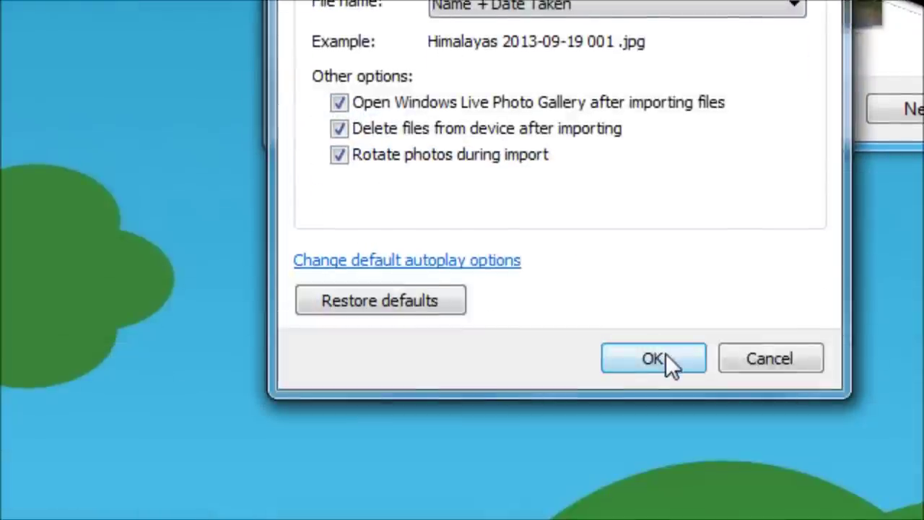
left_click(653, 359)
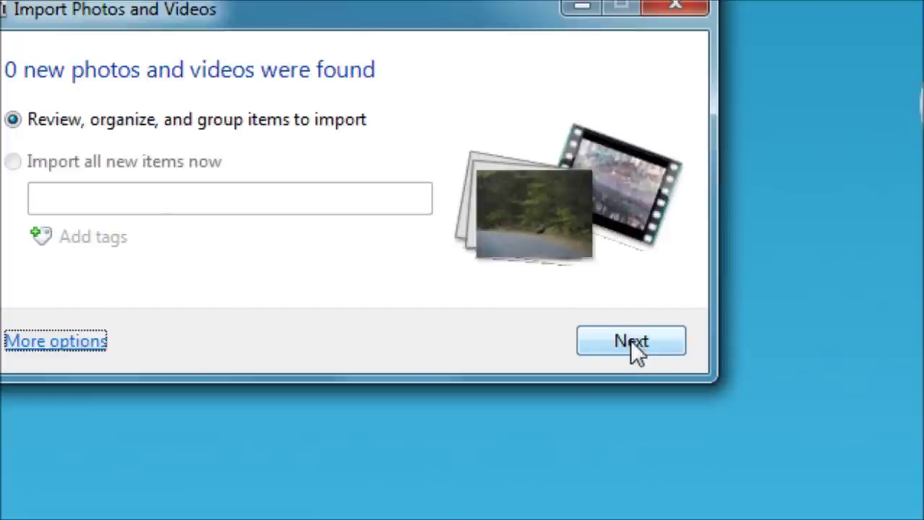
left_click(631, 340)
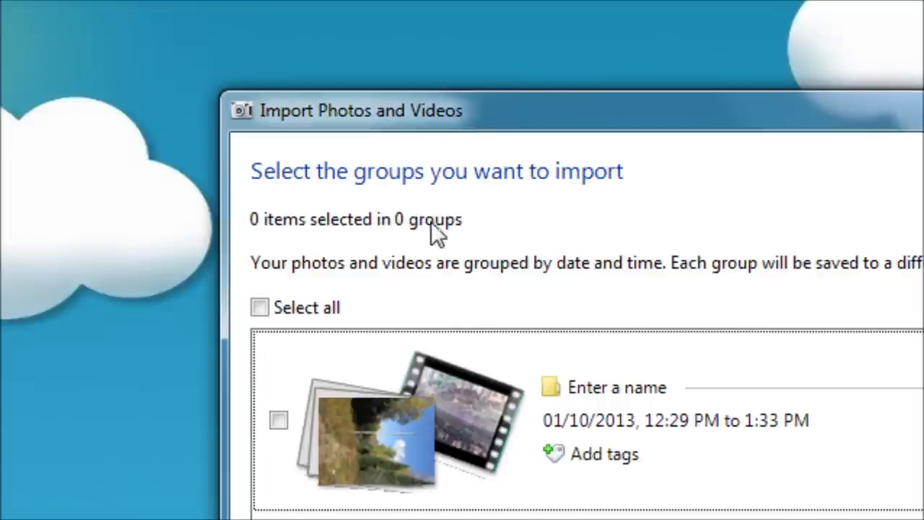
Select all three date groups (37 items) and begin naming the first group.
left_click(258, 306)
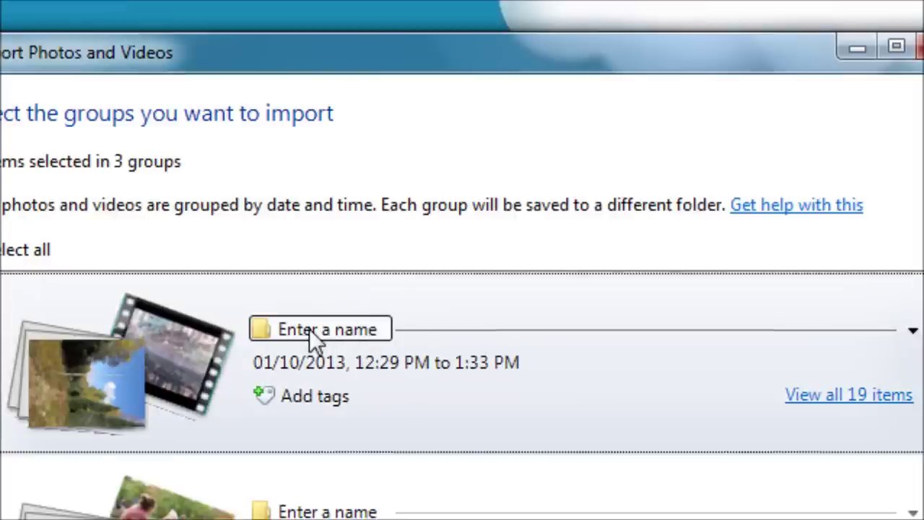
left_click(309, 329)
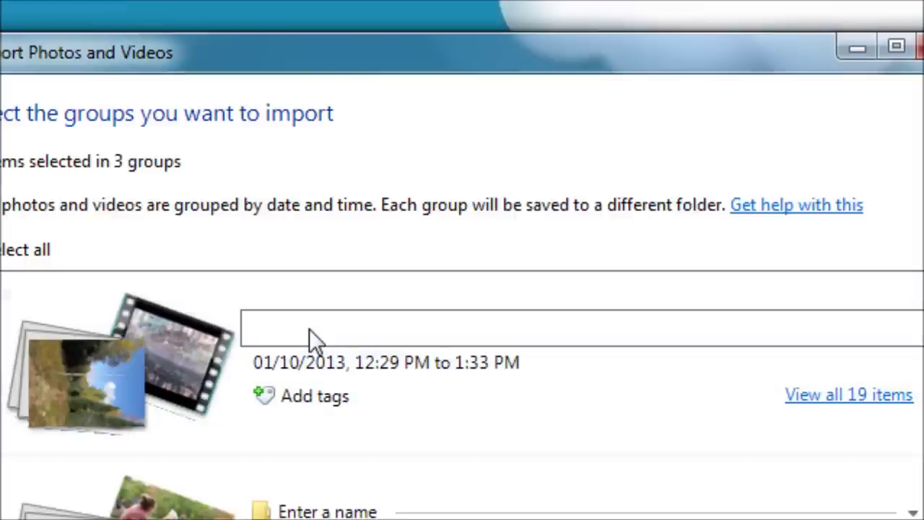
type("bike ")
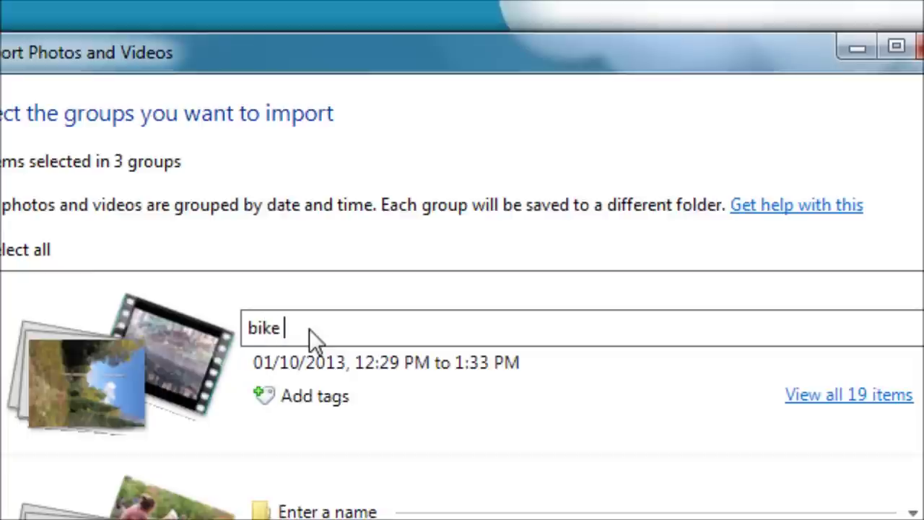
type("ride in the bus")
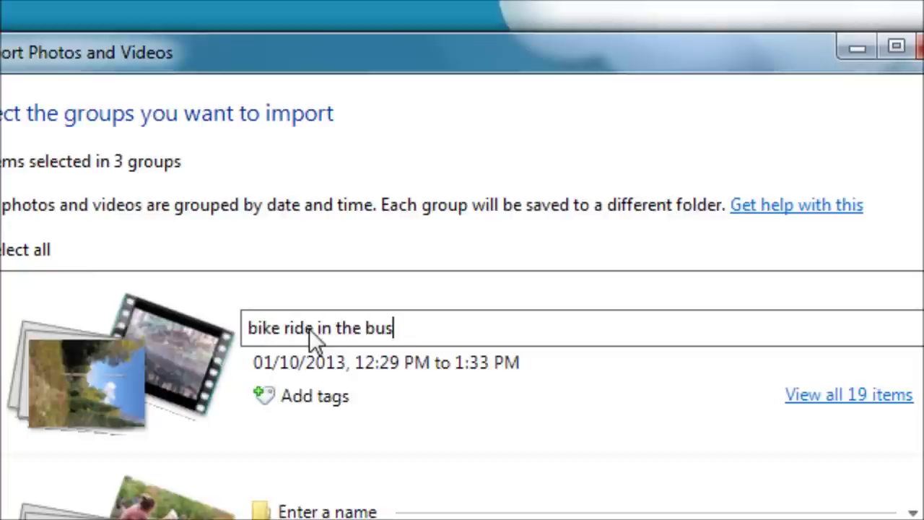
type("h")
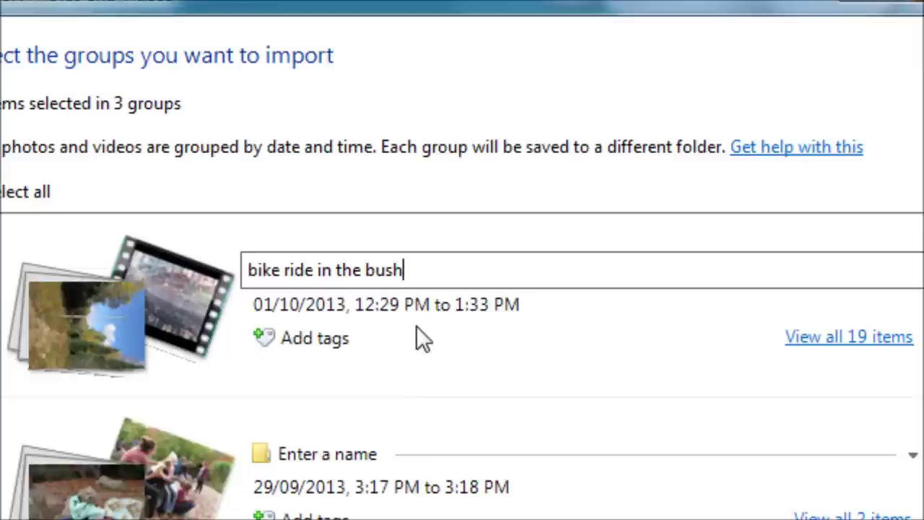
left_click(280, 360)
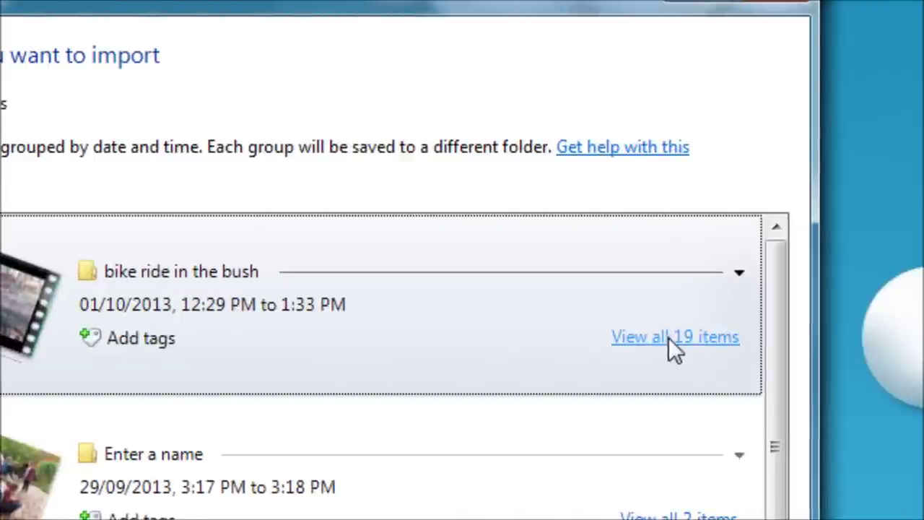
left_click(669, 337)
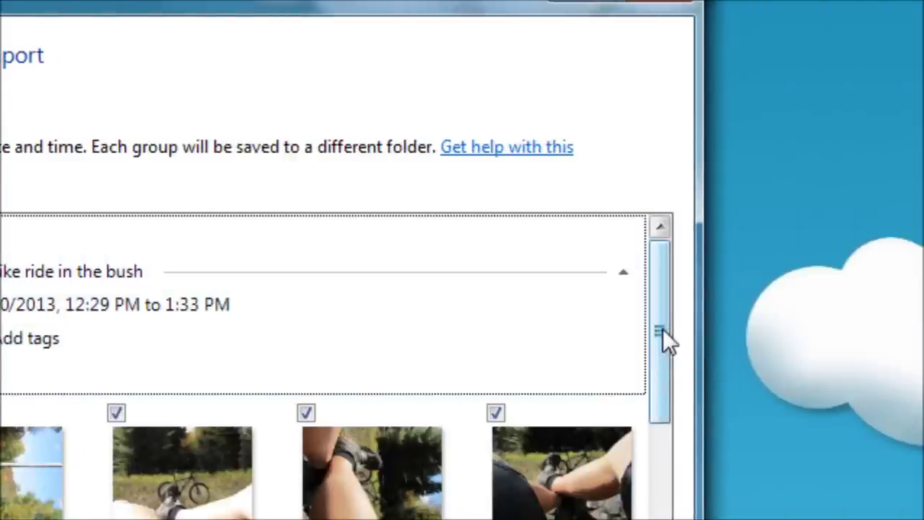
left_click_drag(663, 329, 668, 369)
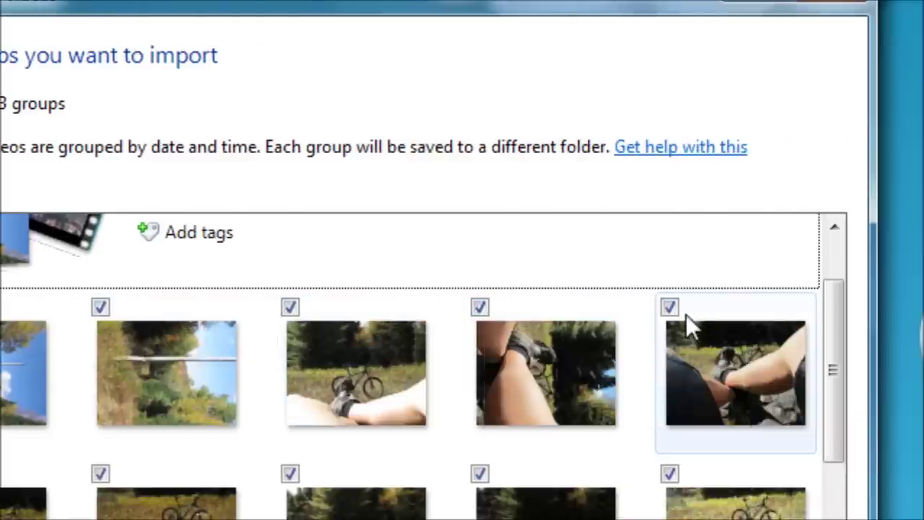
left_click(843, 307)
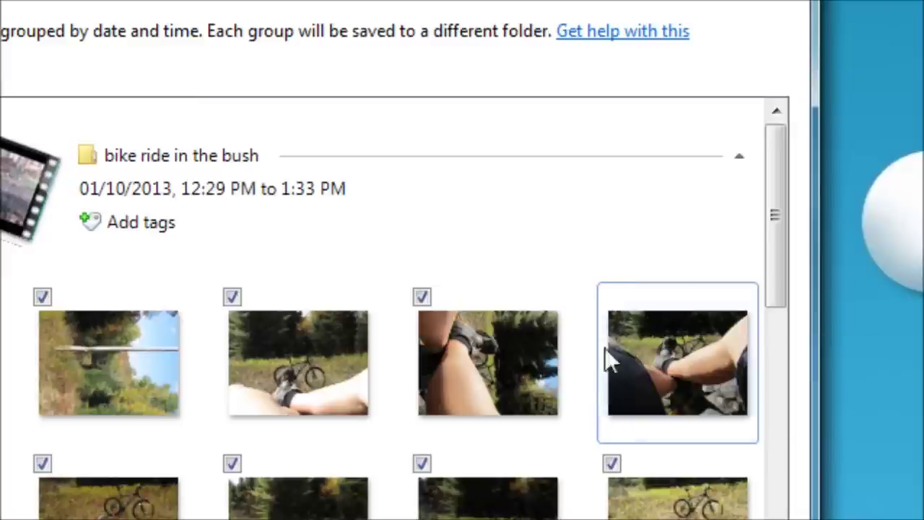
left_click(611, 296)
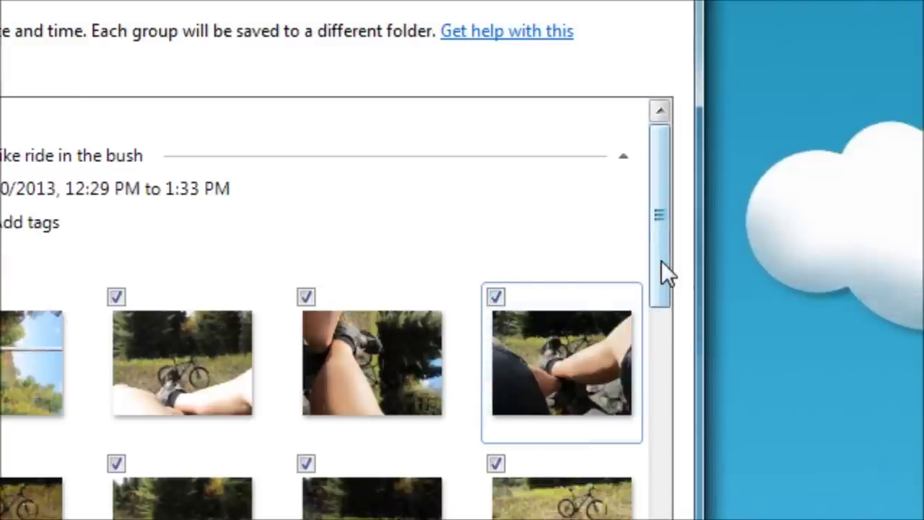
left_click_drag(661, 260, 669, 333)
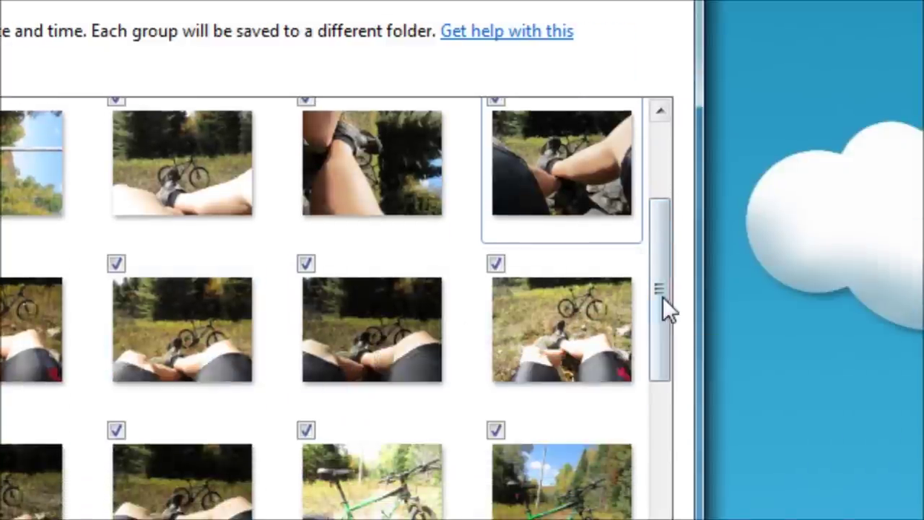
left_click_drag(664, 310, 683, 399)
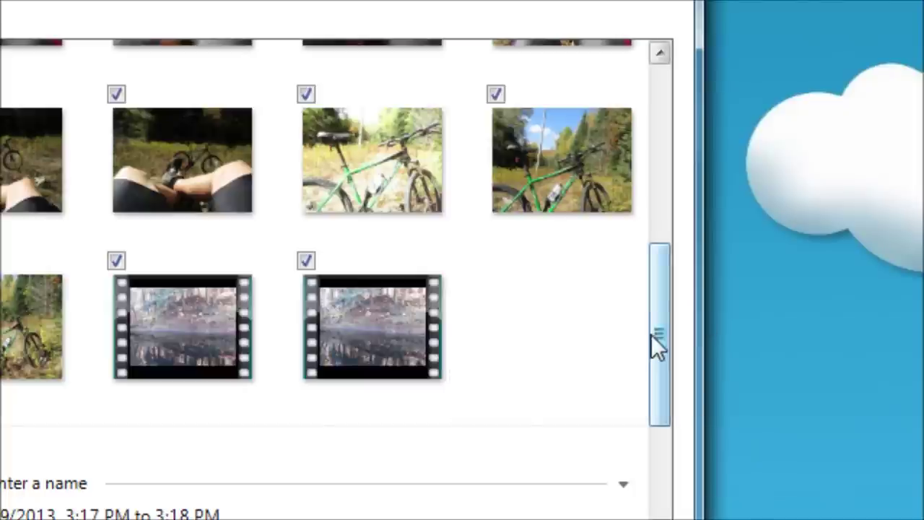
left_click_drag(659, 336, 662, 148)
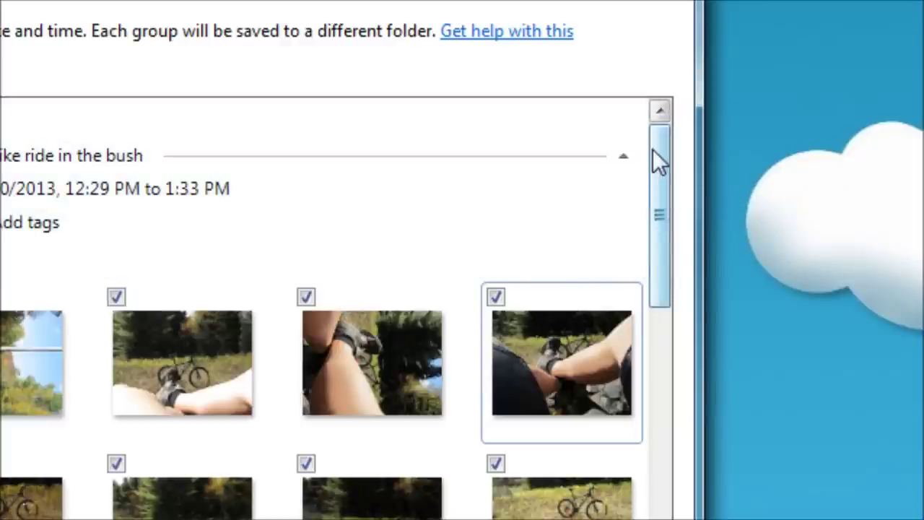
left_click_drag(655, 155, 679, 416)
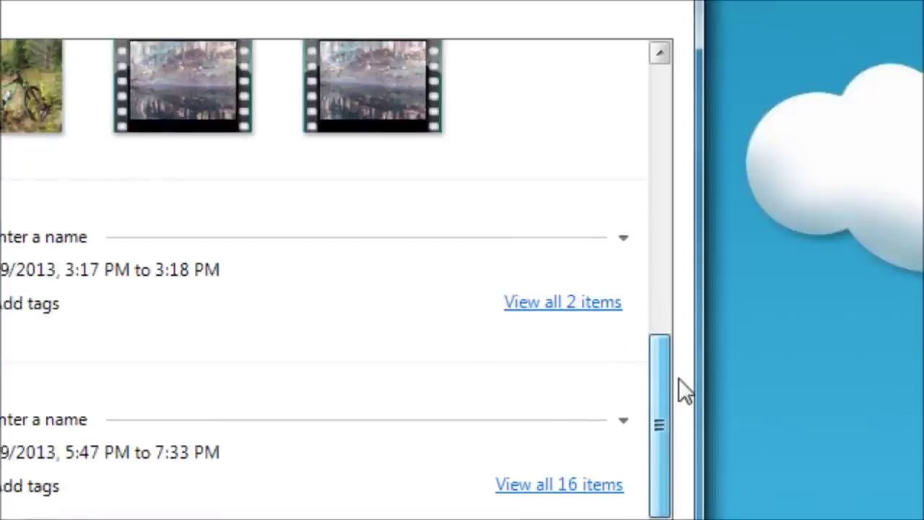
left_click_drag(679, 379, 678, 379)
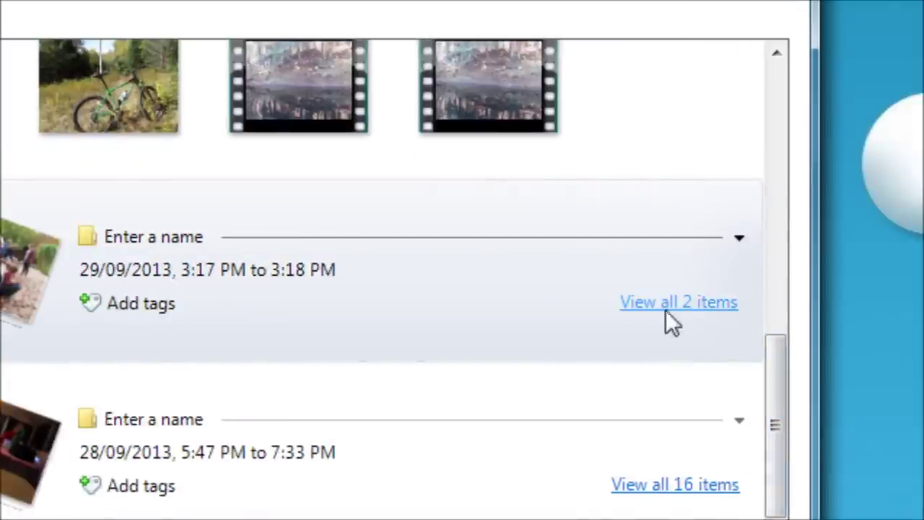
Show all items of the 29/09/2013 group (2) and the 28/09/2013 group (16).
left_click(689, 303)
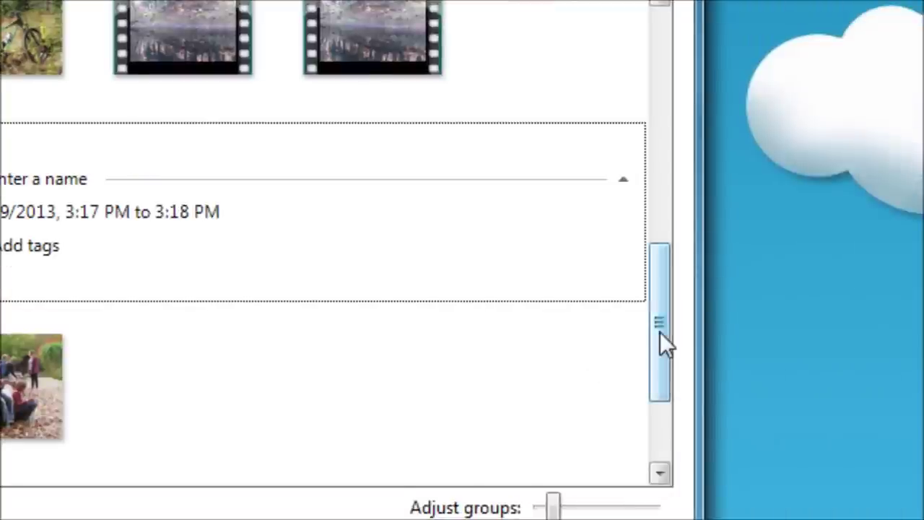
left_click_drag(660, 331, 668, 419)
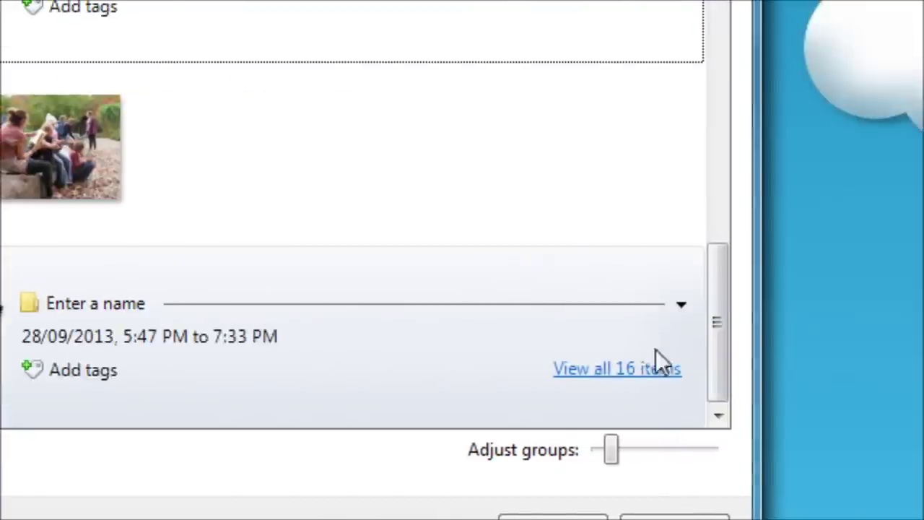
left_click(556, 369)
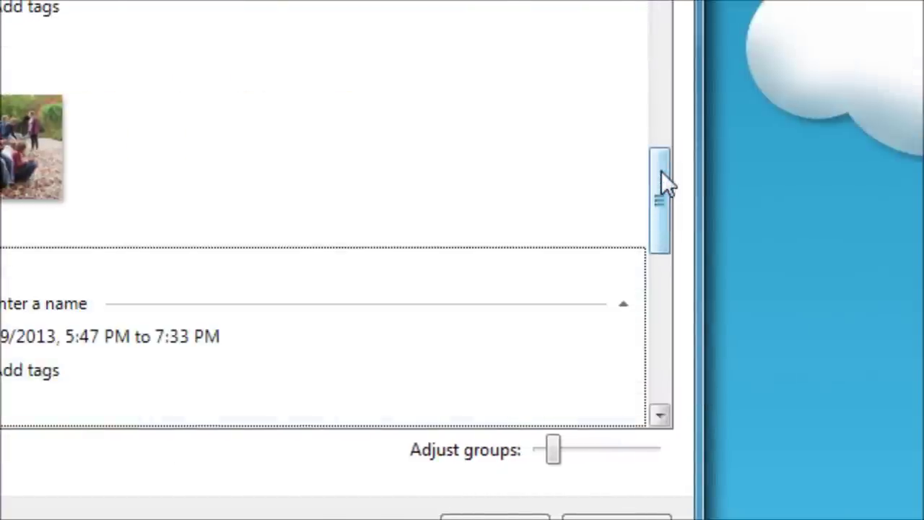
left_click_drag(661, 170, 662, 207)
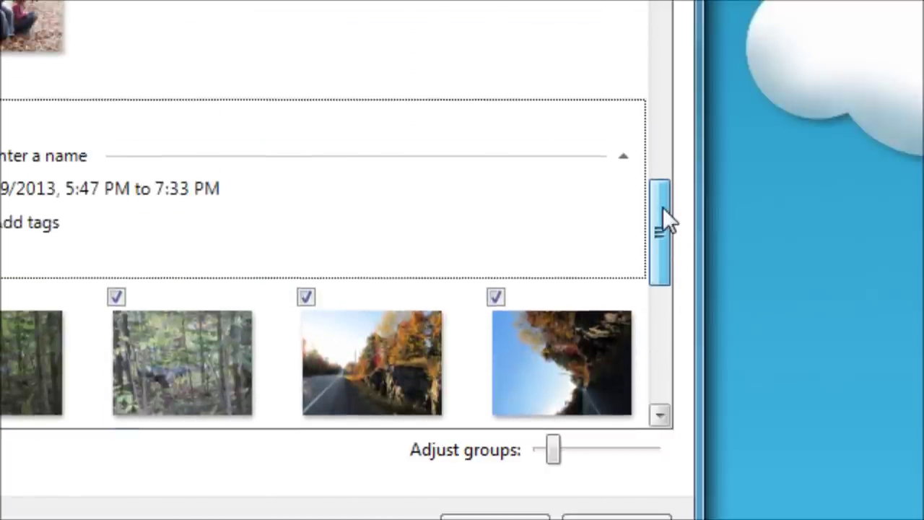
Collapse the 'bike ride in the bush' and 29/09/2013 groups, leaving the 28/09/2013 photos in view.
left_click(29, 156)
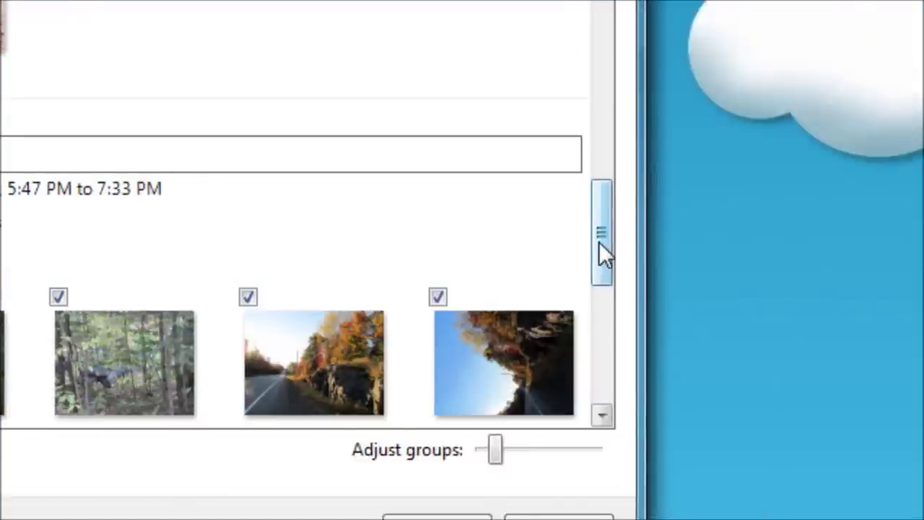
left_click_drag(888, 241, 888, 187)
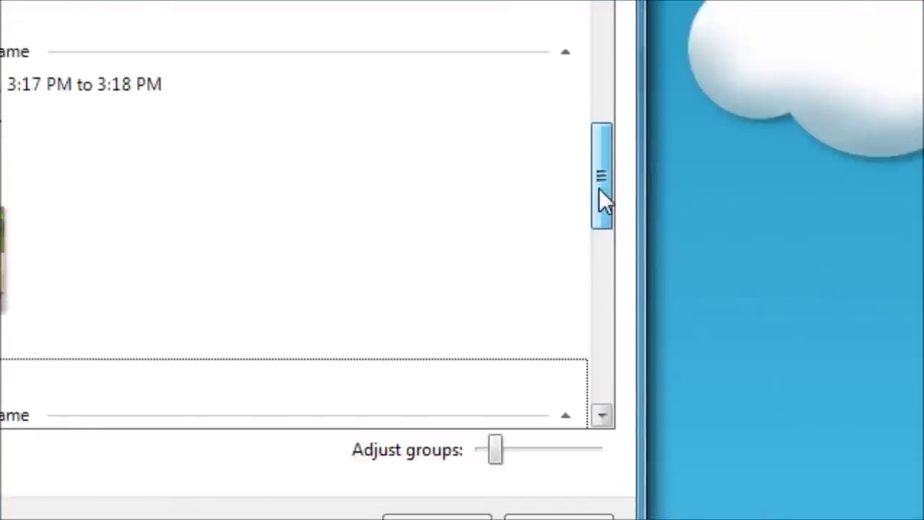
left_click(1, 56)
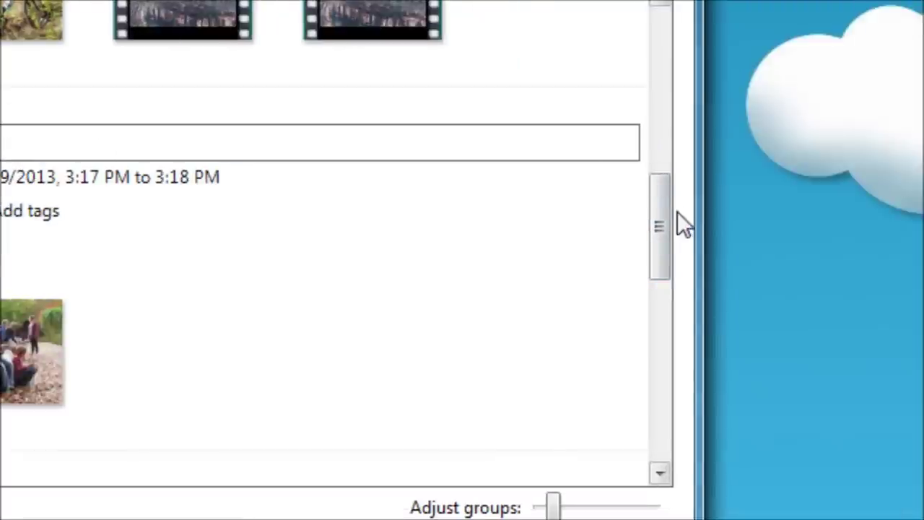
left_click_drag(660, 235, 664, 75)
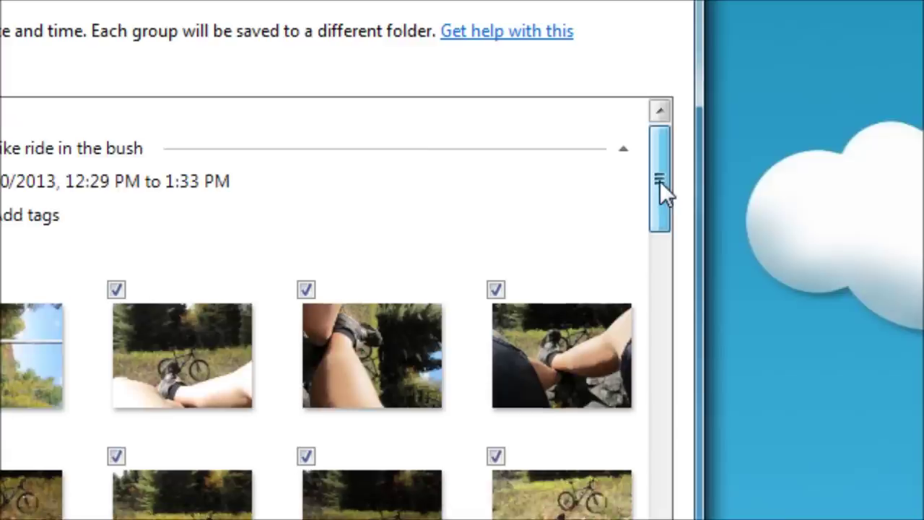
left_click_drag(659, 181, 660, 179)
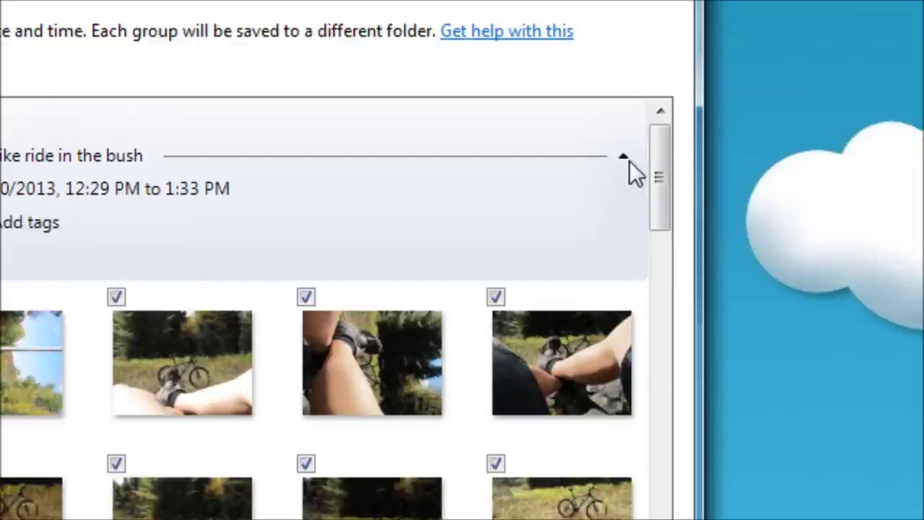
left_click(625, 157)
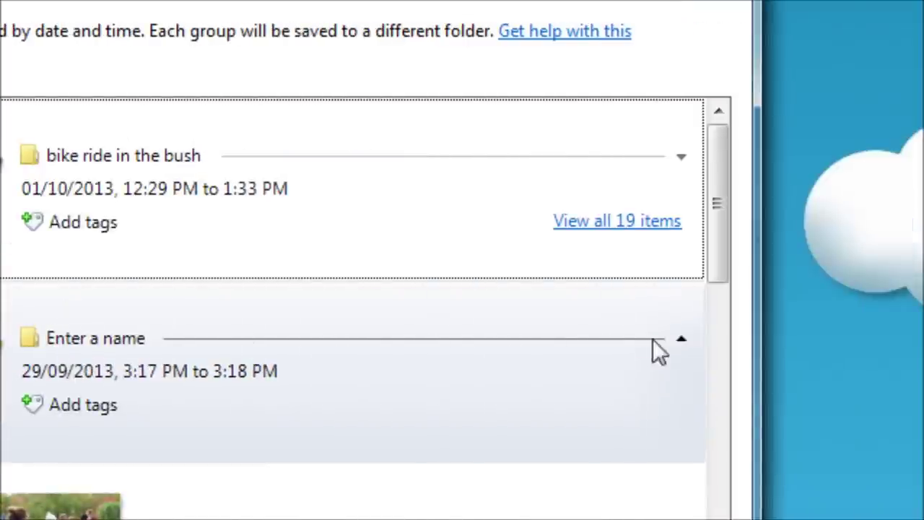
left_click(565, 339)
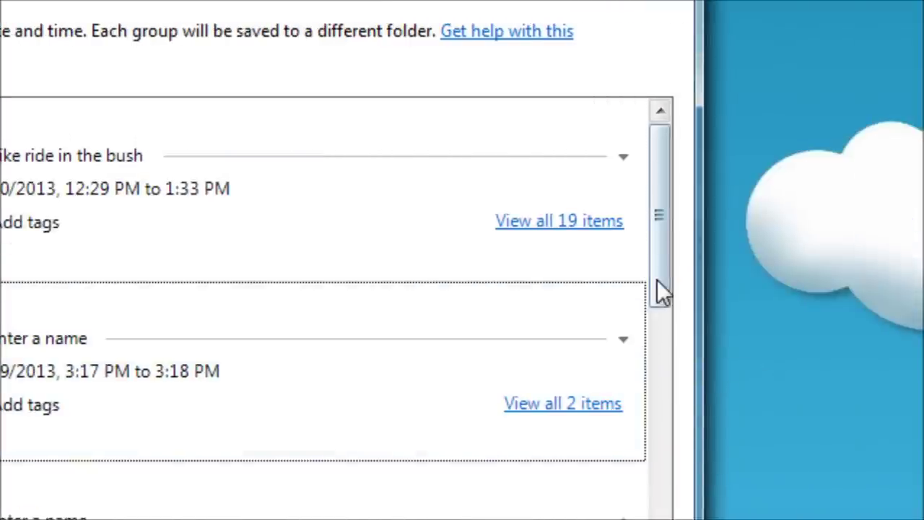
left_click_drag(715, 282, 729, 392)
Enter 'off to the trailer' as the 28/09/2013 group's name and confirm it.
left_click_drag(670, 392, 673, 412)
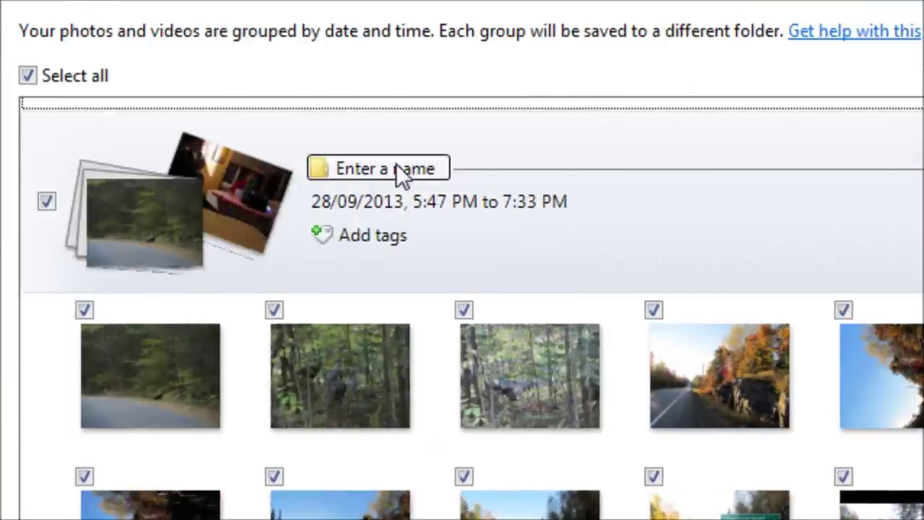
left_click(396, 161)
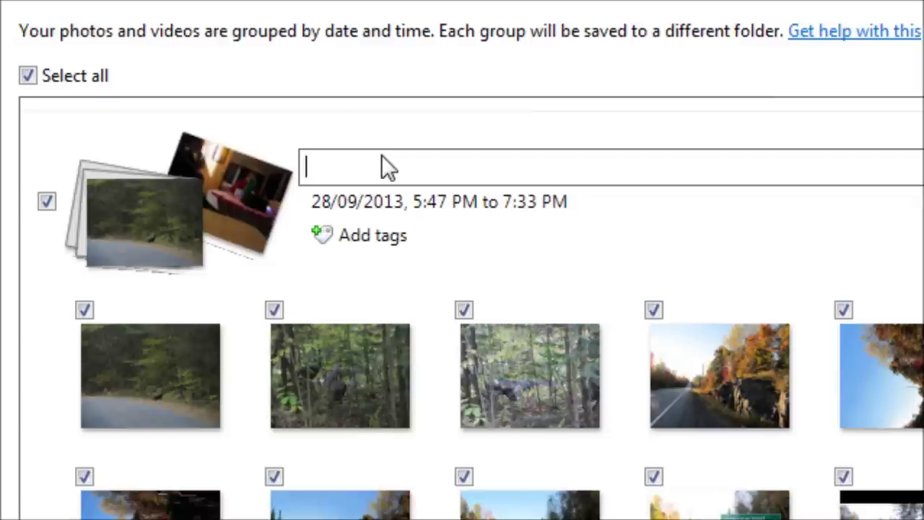
type("off to t")
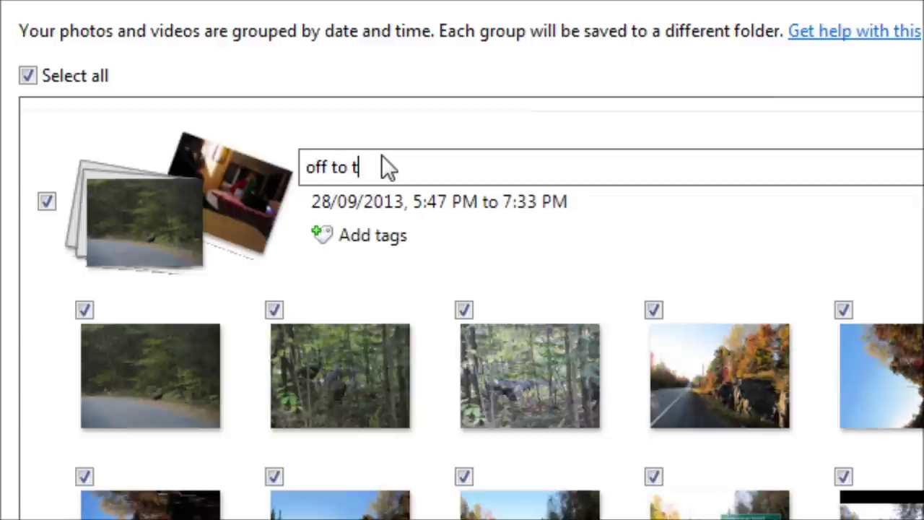
type("ler")
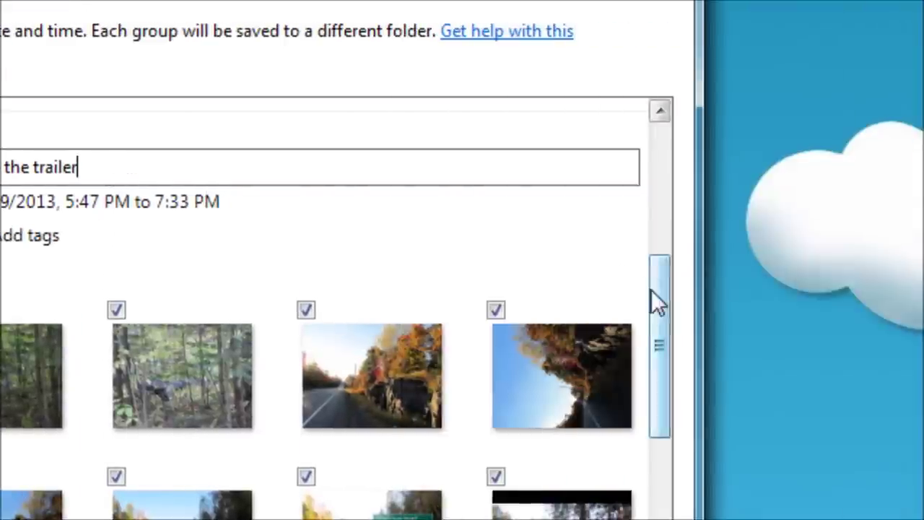
key("Return")
scroll(659, 299, "up", 3)
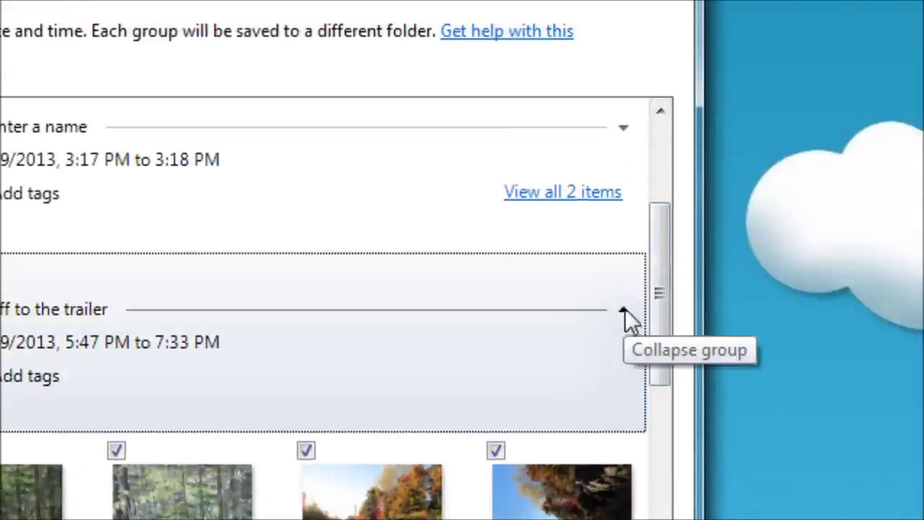
Collapse 'off to the trailer', review the 19 bike ride photos, then tick the bike ride group to include it.
left_click(625, 310)
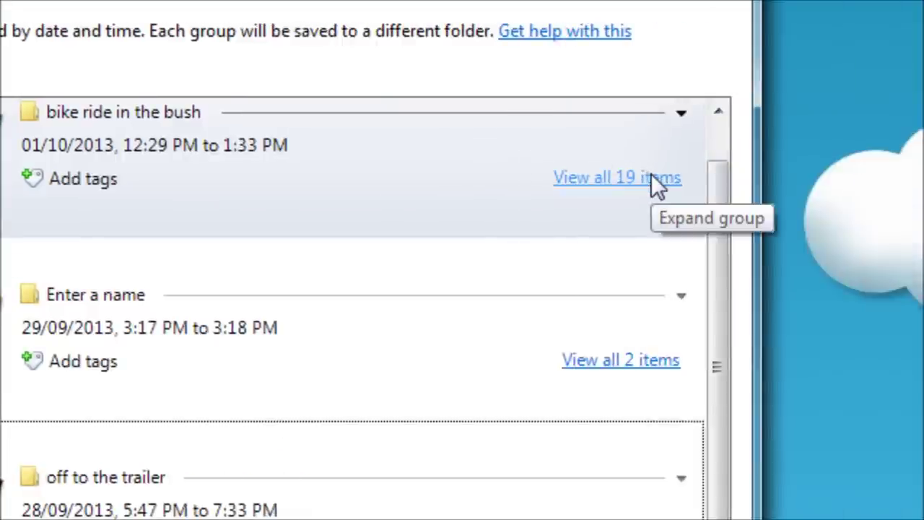
left_click(767, 178)
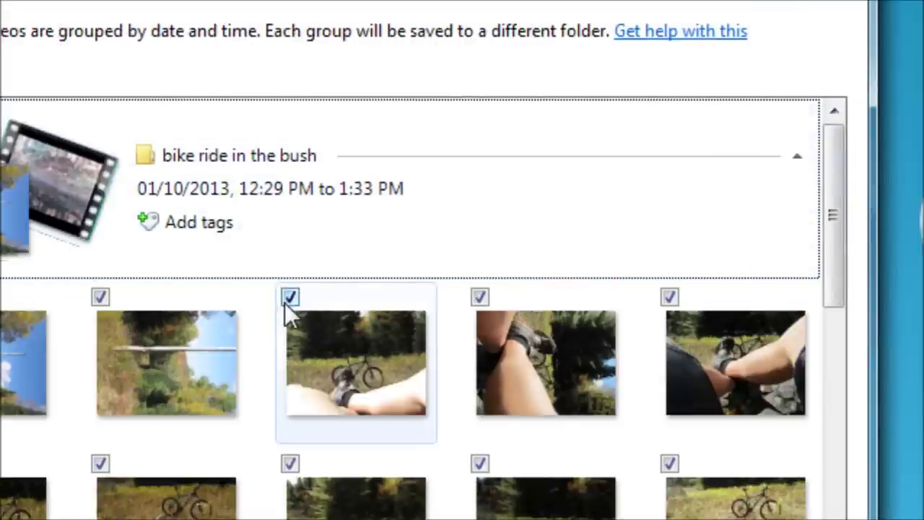
left_click(173, 299)
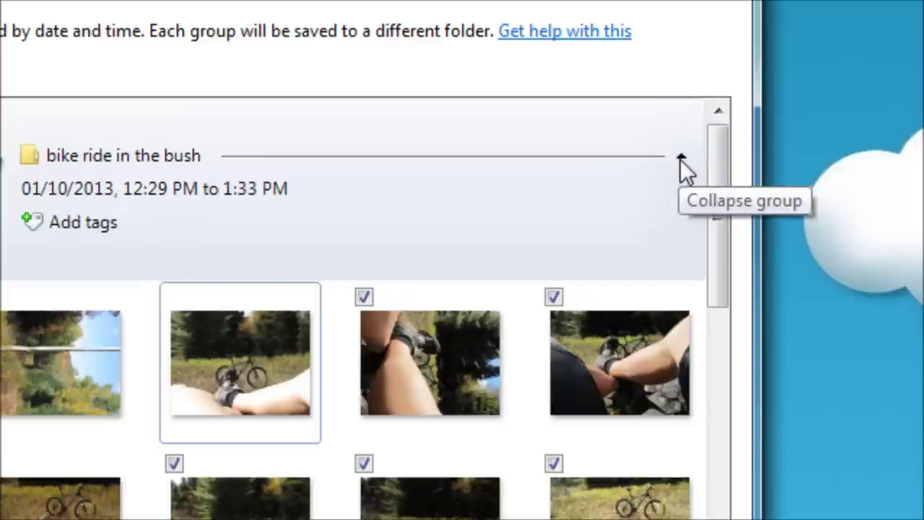
left_click(680, 157)
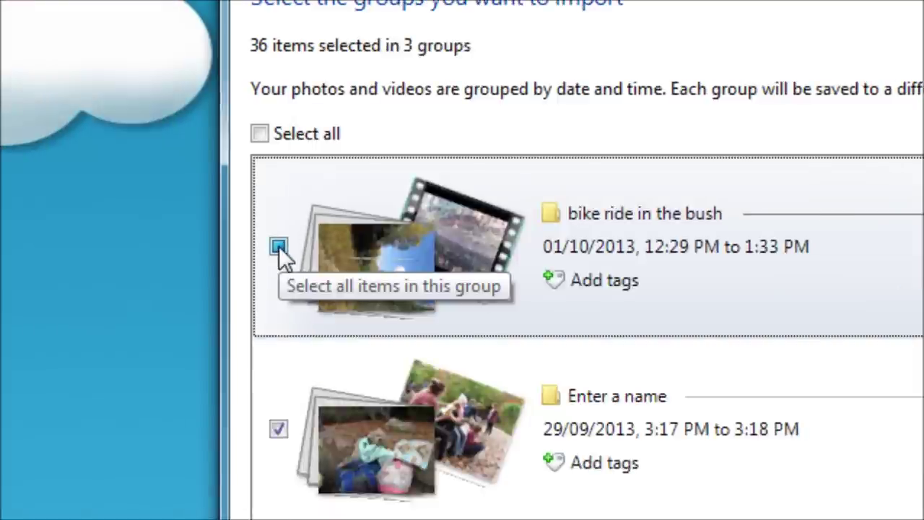
left_click(278, 246)
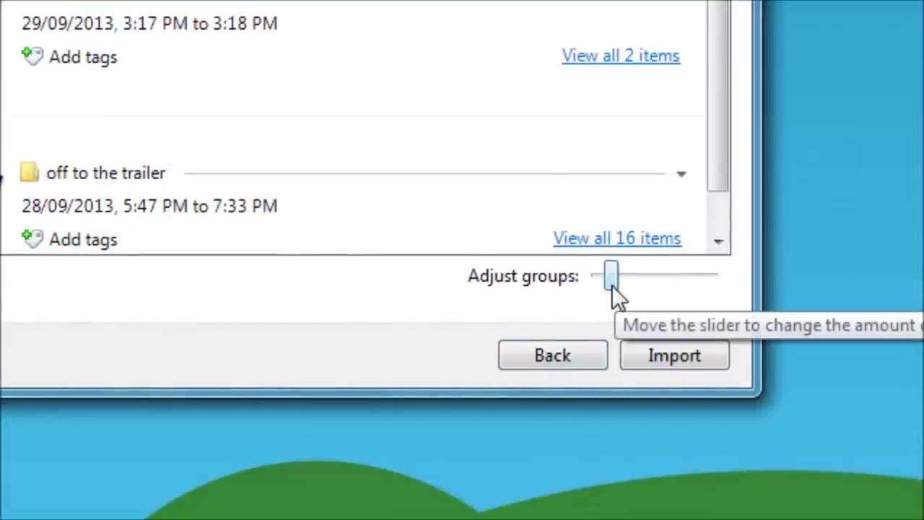
Shorten the gap between groups to 0.5 hours, splitting the 37 items into 6 groups, and review them.
left_click(612, 285)
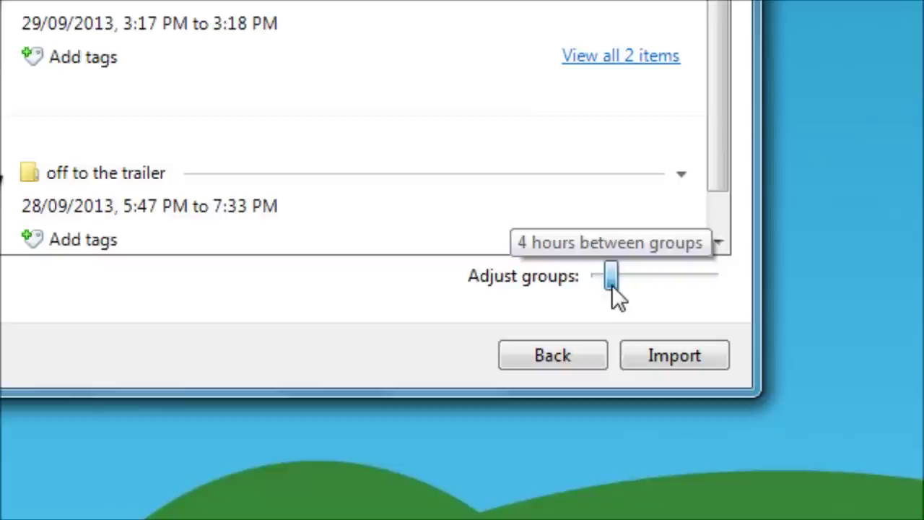
left_click_drag(611, 284, 596, 283)
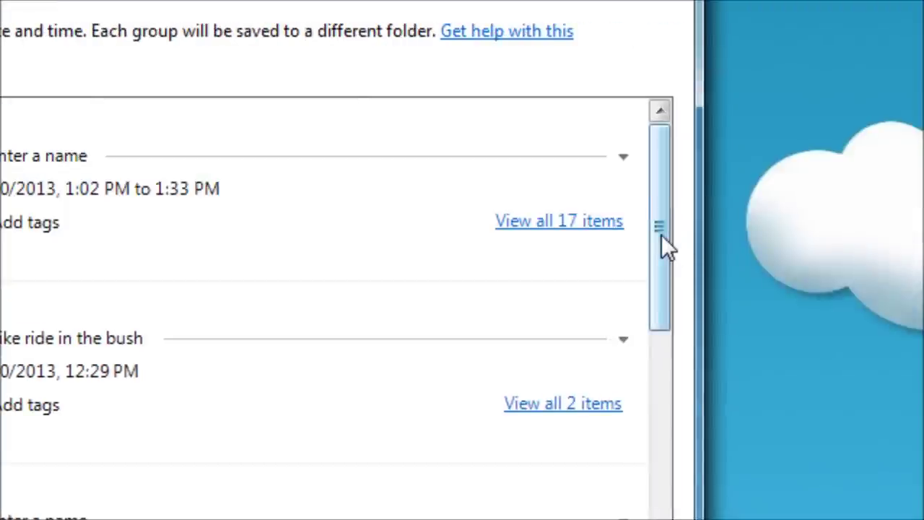
left_click_drag(661, 234, 662, 405)
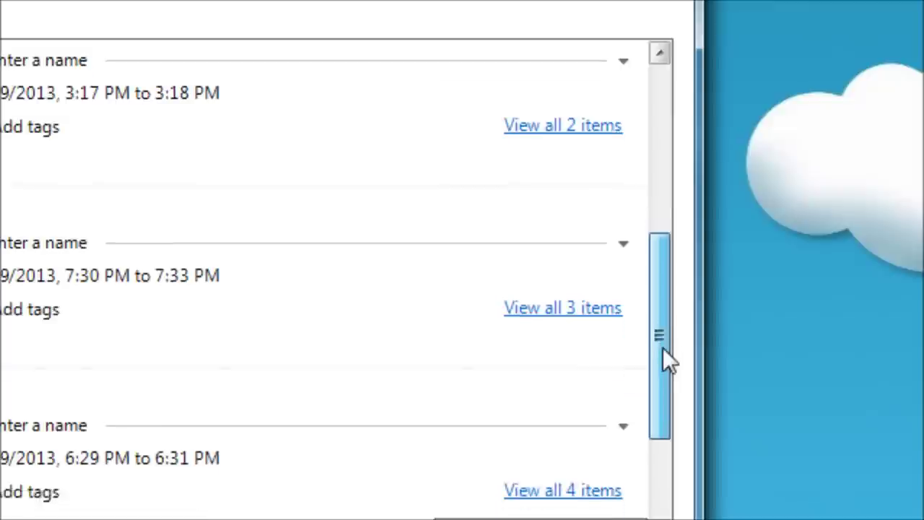
left_click_drag(663, 348, 657, 429)
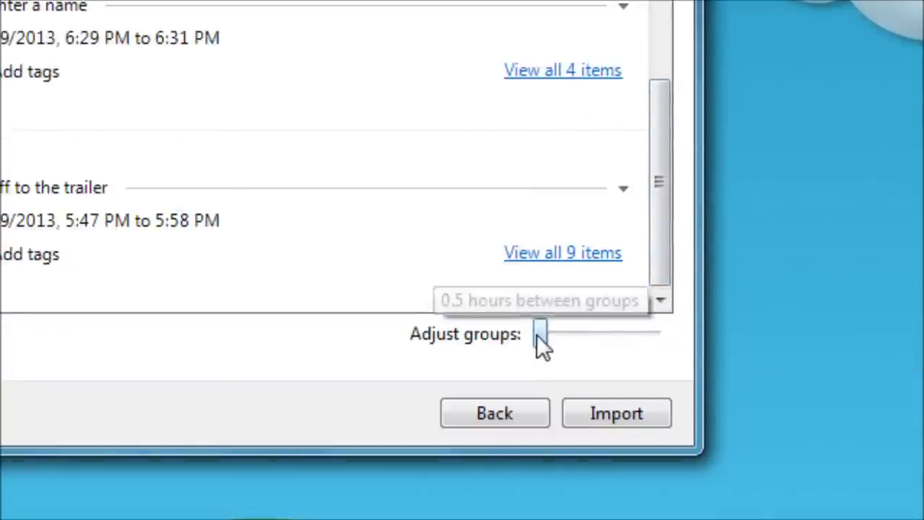
Try 6-hour, 21-hour and multi-day gaps, then reset grouping to 4 hours (19, 2, 16 items).
left_click_drag(540, 392, 558, 393)
left_click_drag(558, 337, 596, 355)
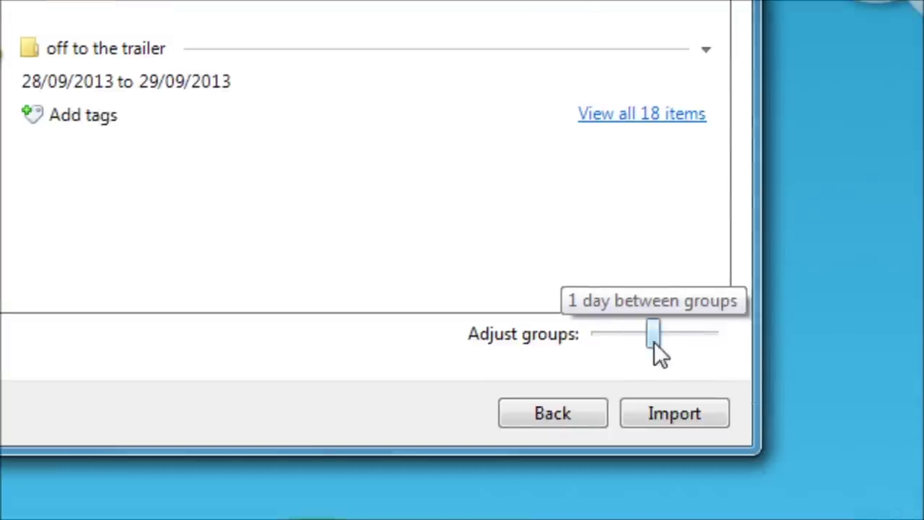
left_click_drag(657, 336, 525, 331)
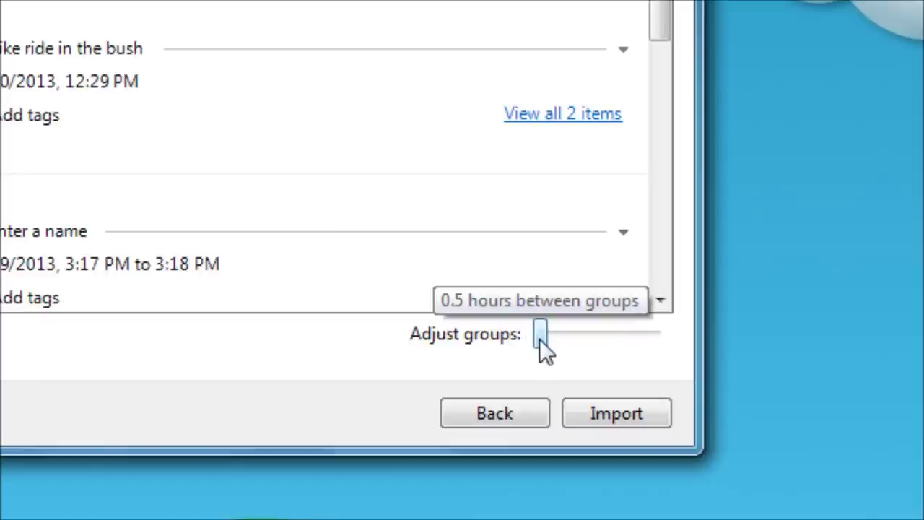
mouse_move(539, 338)
left_mouse_down()
mouse_move(662, 339)
mouse_move(553, 336)
left_mouse_up()
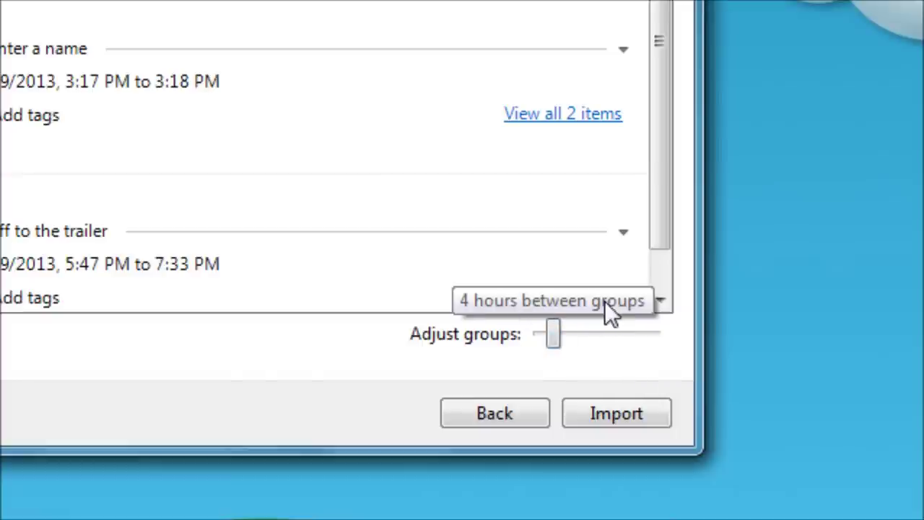
left_click_drag(658, 192, 511, 43)
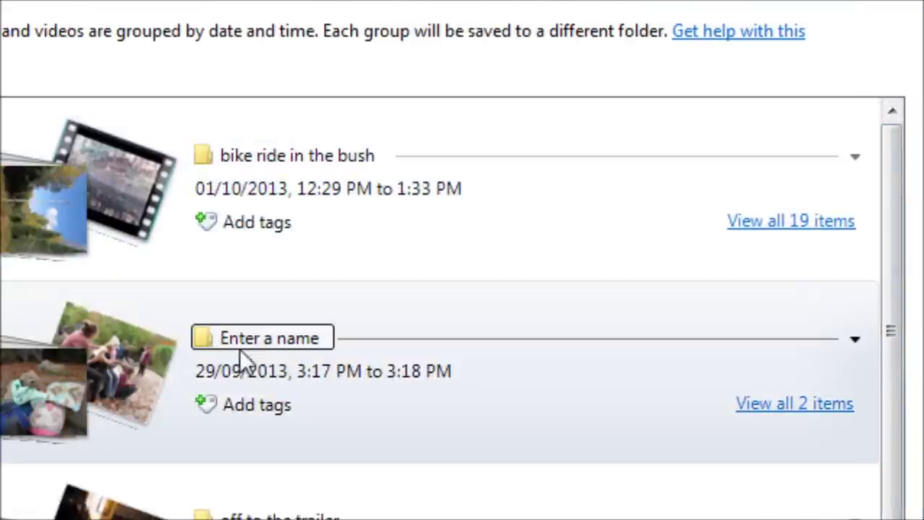
Name the 29/09/2013 group 'Camp' and bring up the import options.
left_click(263, 334)
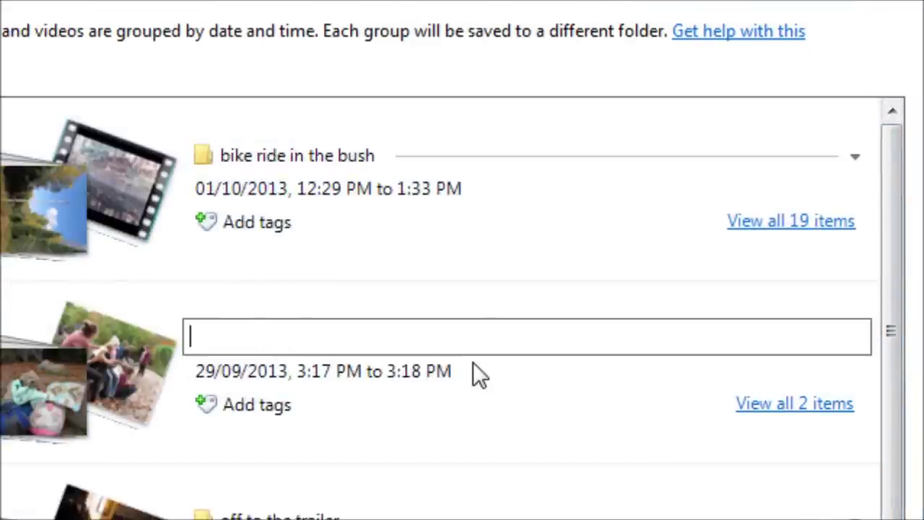
type("Camp")
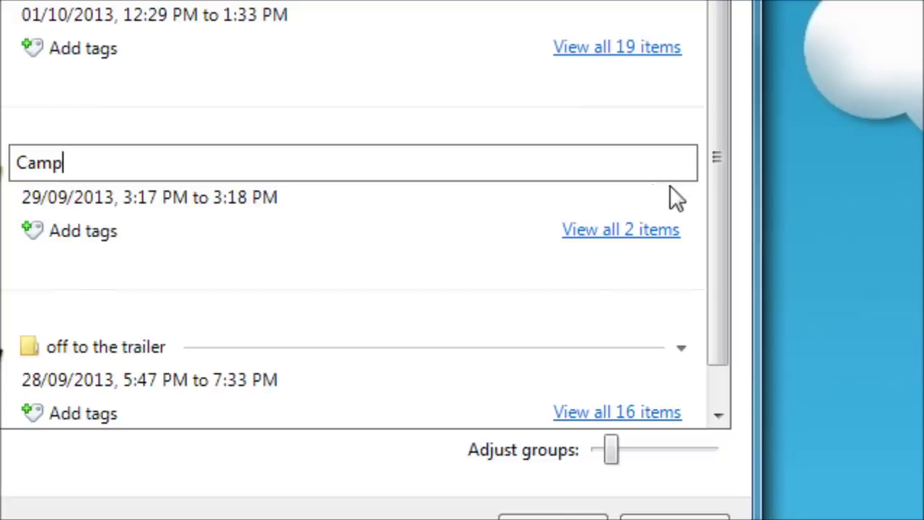
scroll(662, 223, "down", 1)
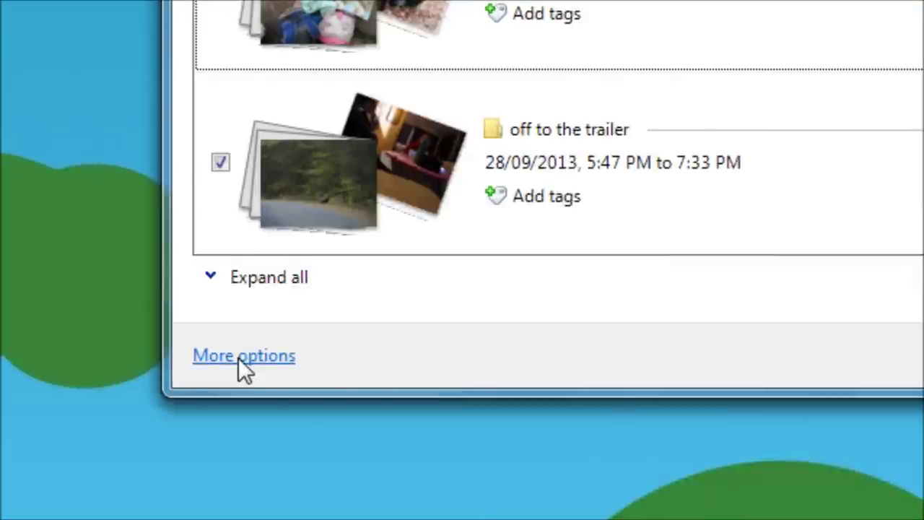
left_click(240, 355)
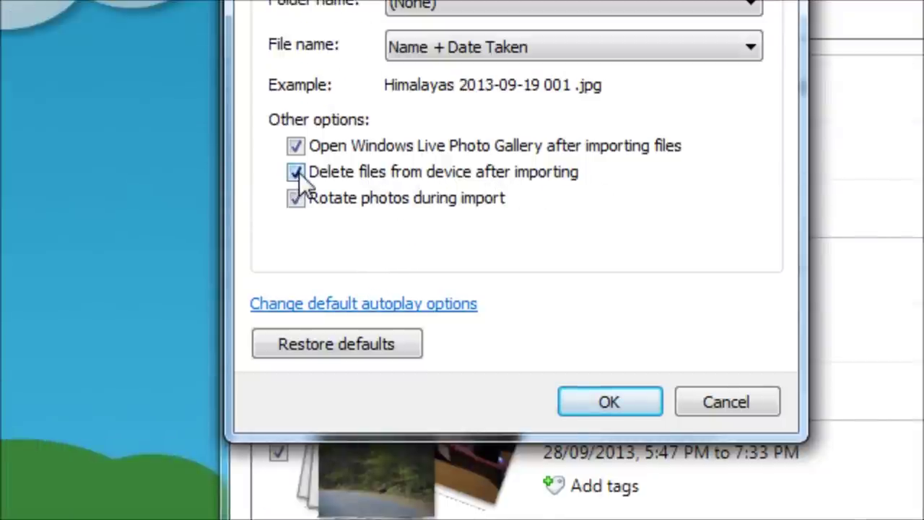
Untick 'Delete files from device after importing', save, then reopen Import Options to verify and close.
left_click(297, 171)
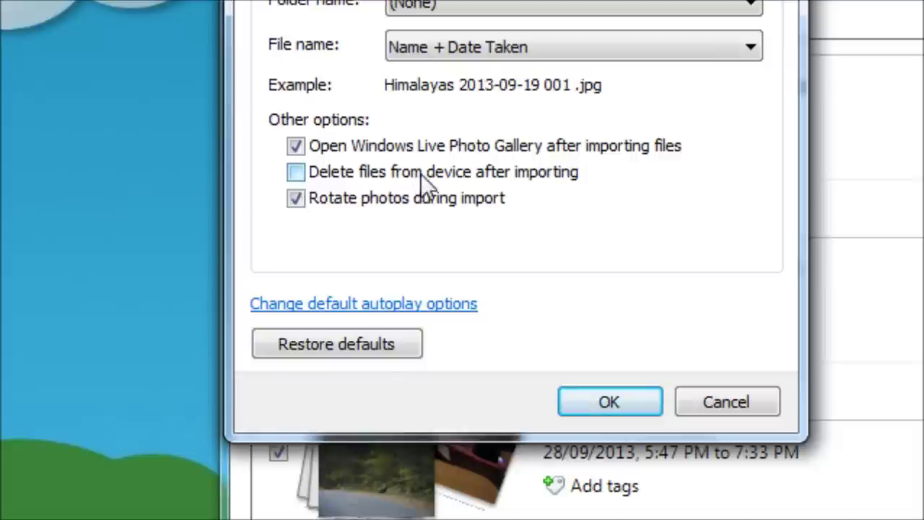
left_click(614, 406)
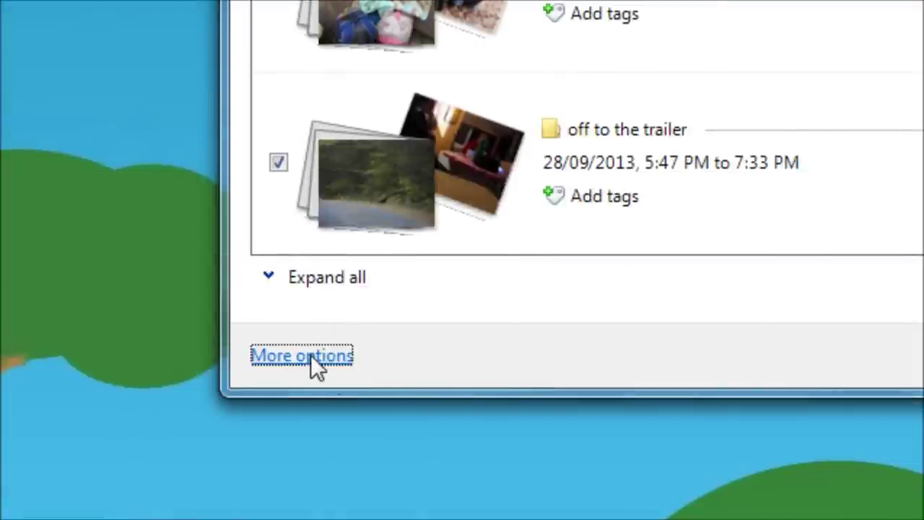
left_click(310, 354)
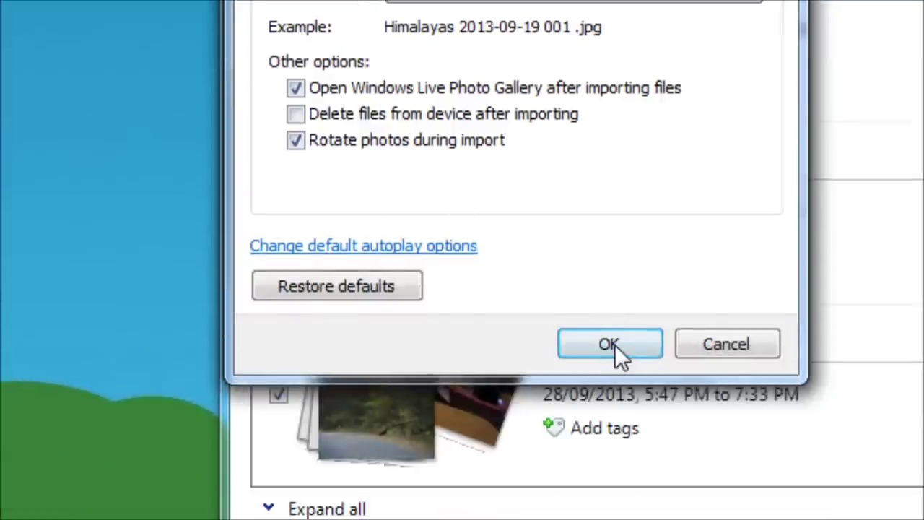
left_click(613, 397)
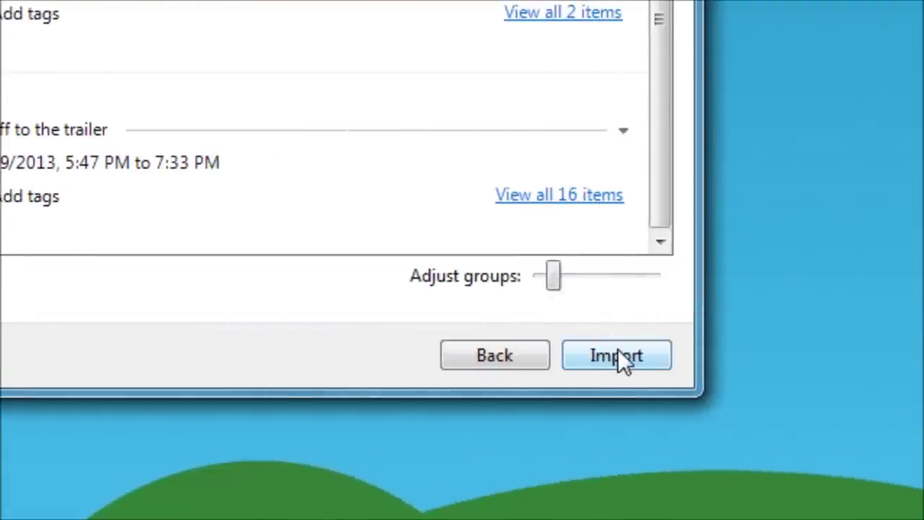
Import the 37 items with 'Erase after importing' left off so the camera keeps its files.
left_click(626, 357)
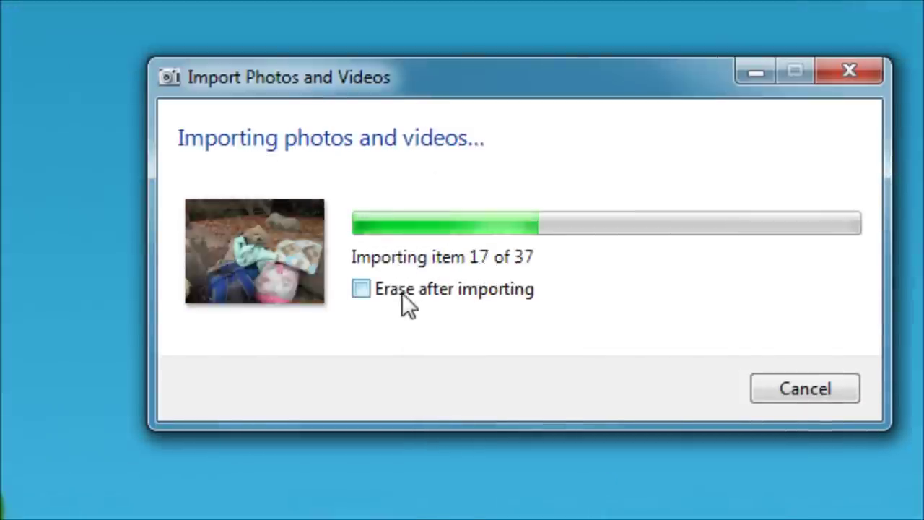
left_click(361, 289)
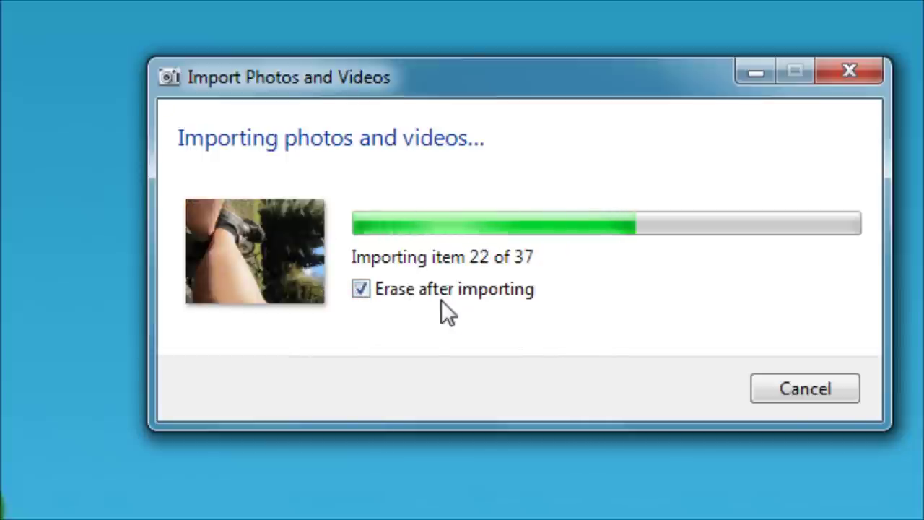
left_click(361, 289)
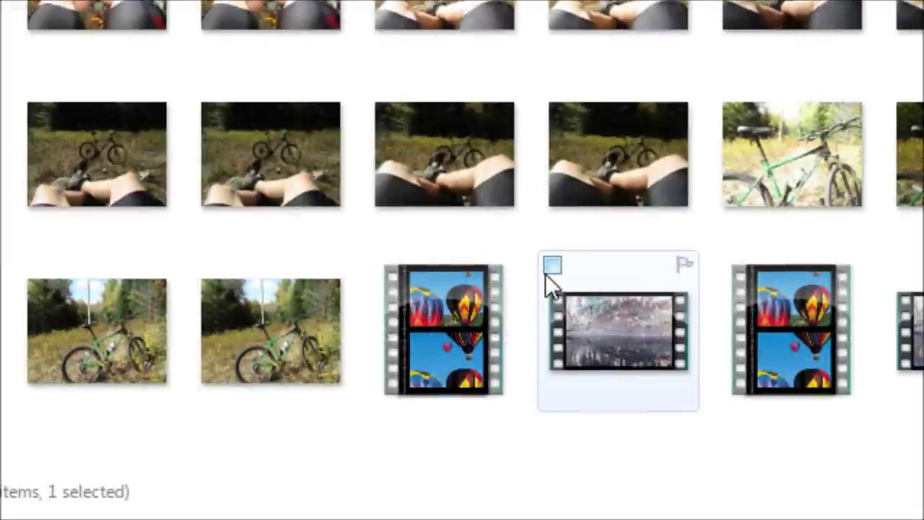
Tick 'Don't show me this again', let the gallery open JXR files, and view the Oct 2013 folder.
mouse_move(545, 273)
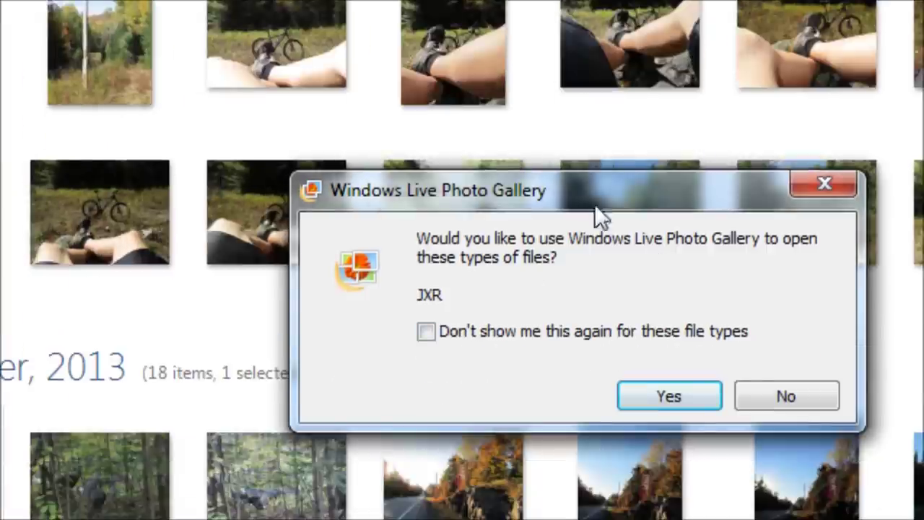
left_click(427, 330)
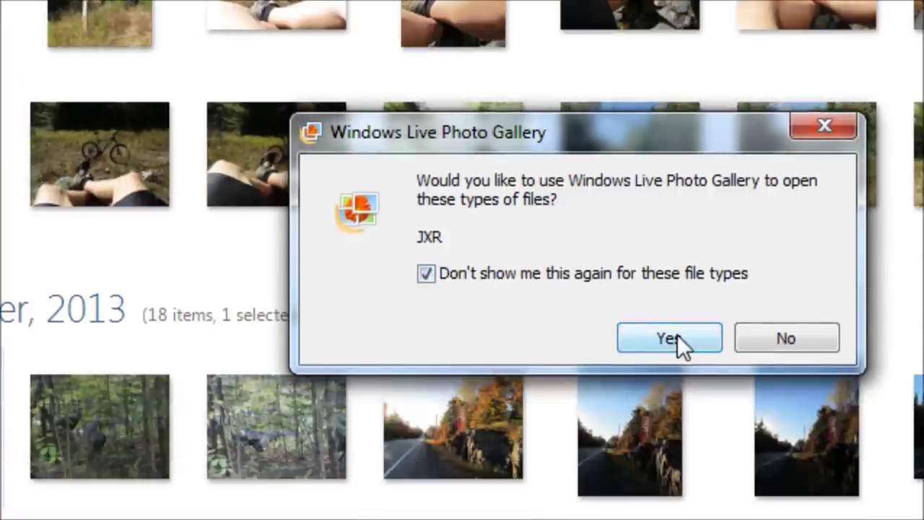
left_click(669, 338)
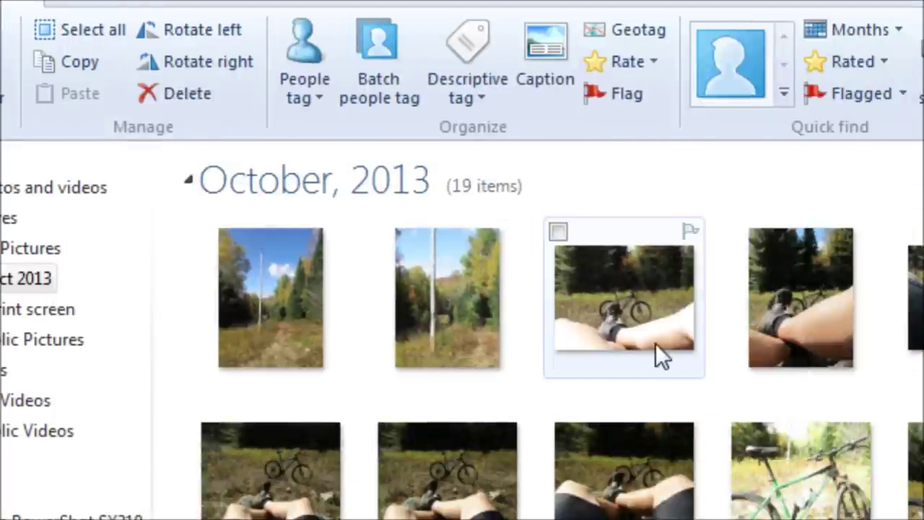
mouse_move(771, 399)
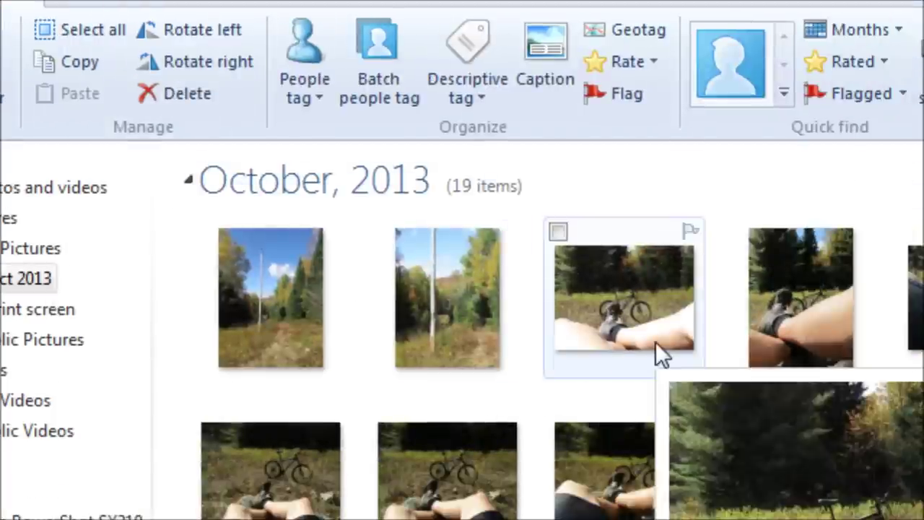